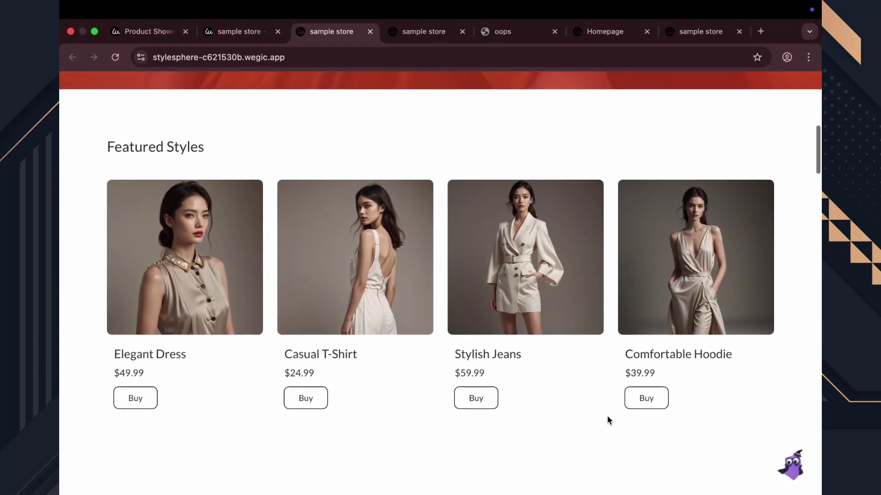
- Send 'hello' to the Turi chat assistant on the live StyleSphere site, then close the chat
scroll(535, 358, "down", 20)
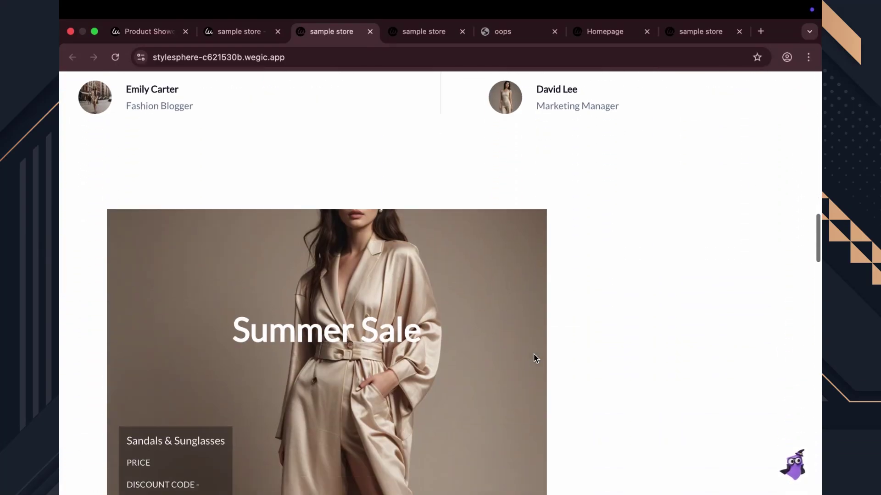
scroll(535, 355, "down", 20)
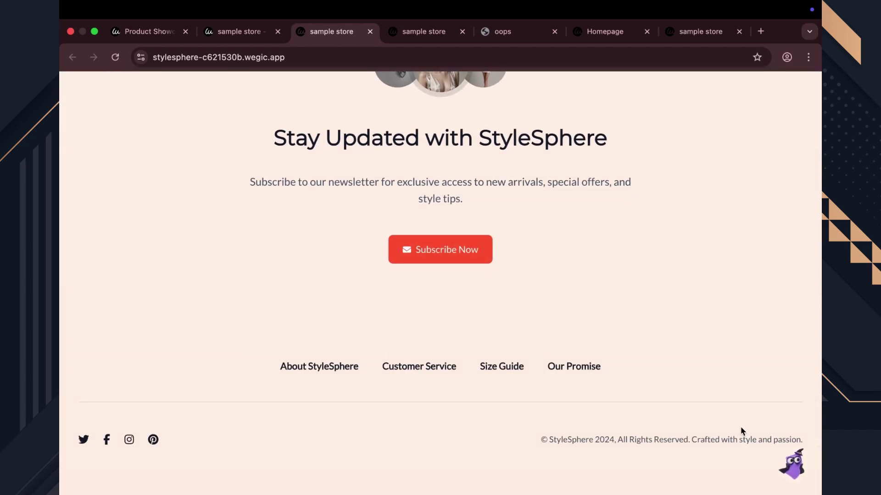
left_click(790, 464)
scroll(536, 381, "up", 20)
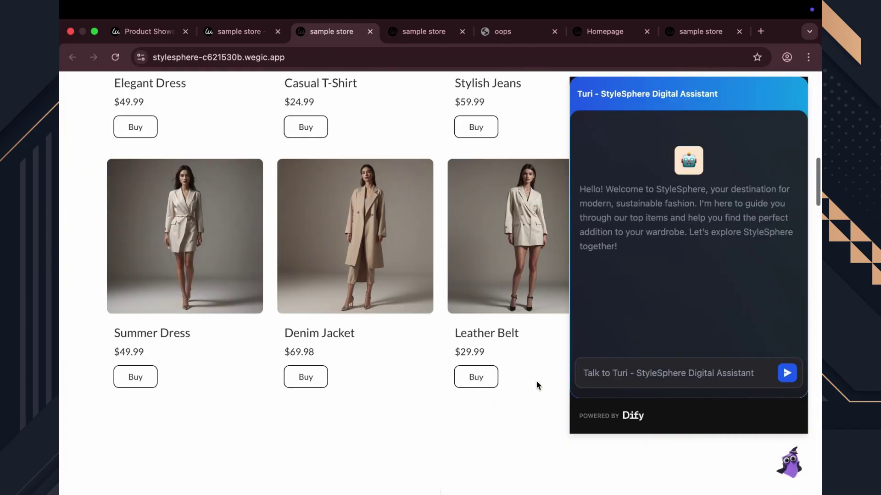
scroll(536, 381, "up", 10)
left_click(668, 362)
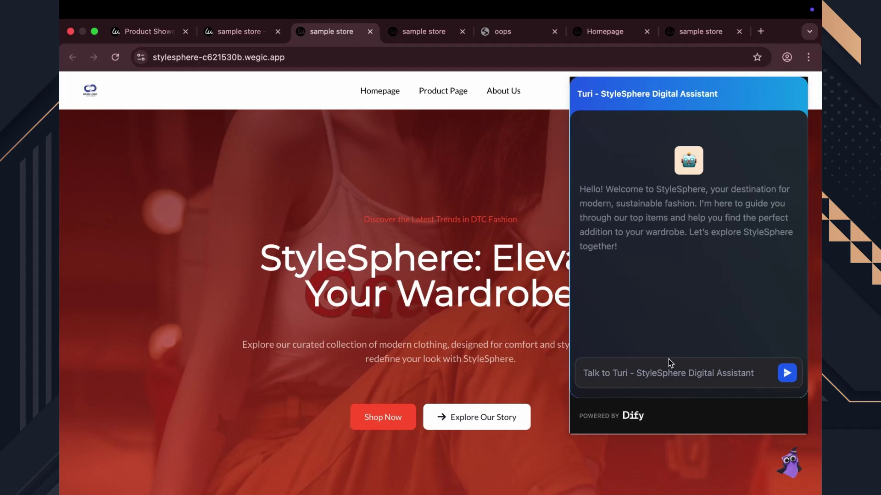
type("hello")
left_click(787, 375)
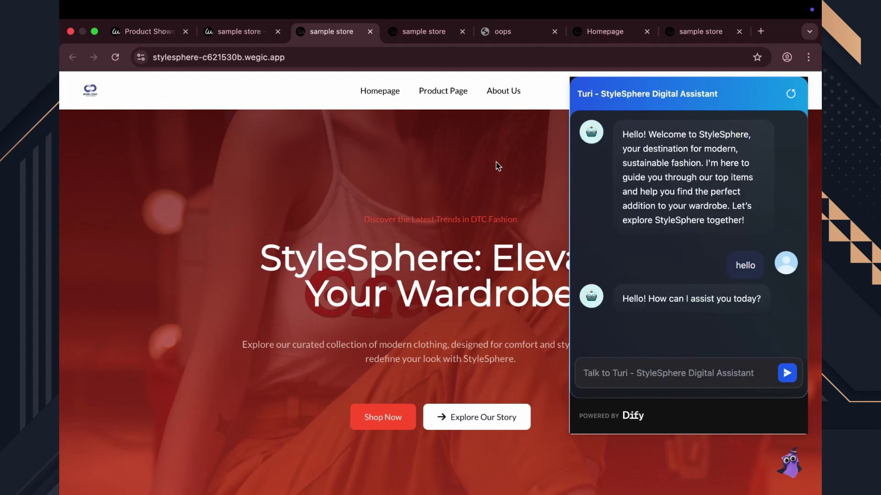
left_click(788, 462)
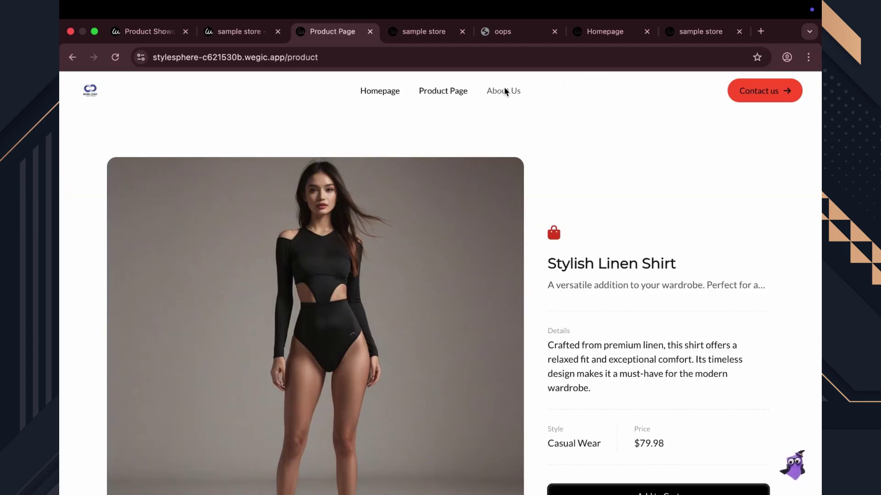
- Go to the About Us page and scroll through its content
left_click(504, 88)
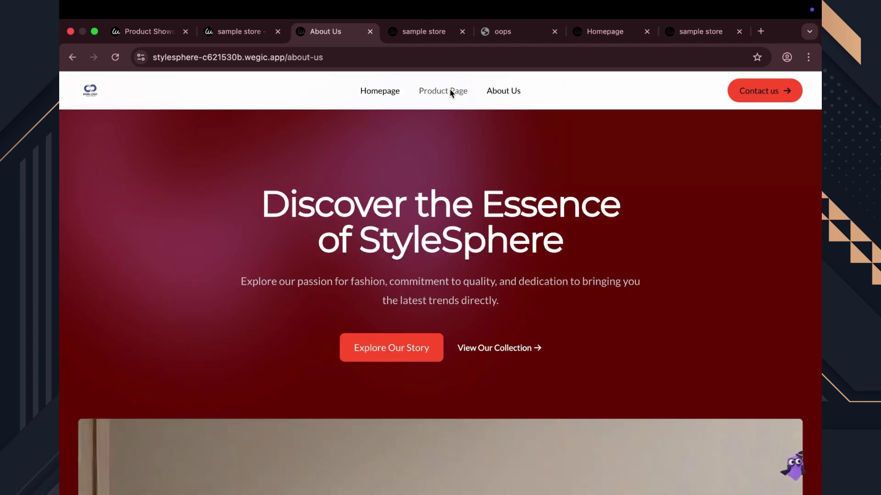
scroll(468, 212, "down", 20)
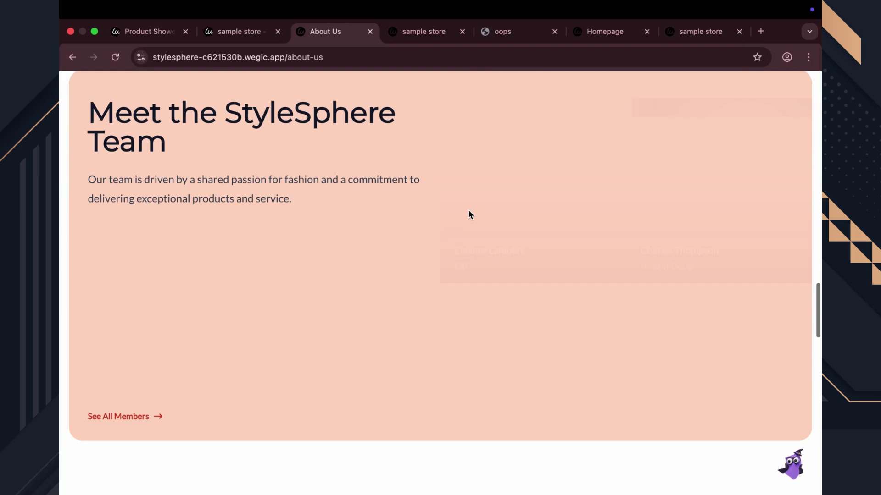
scroll(468, 212, "down", 15)
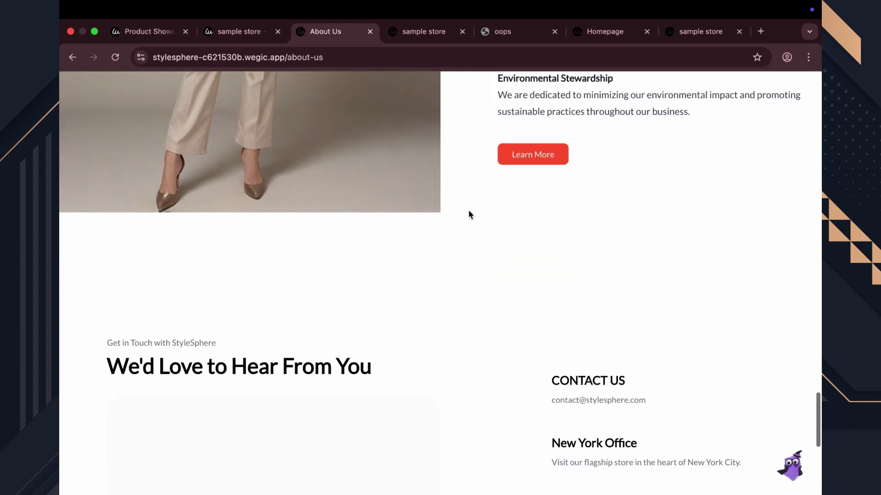
scroll(469, 212, "down", 5)
scroll(469, 212, "up", 20)
- Go to the Product Page and scroll through its content
left_click(436, 90)
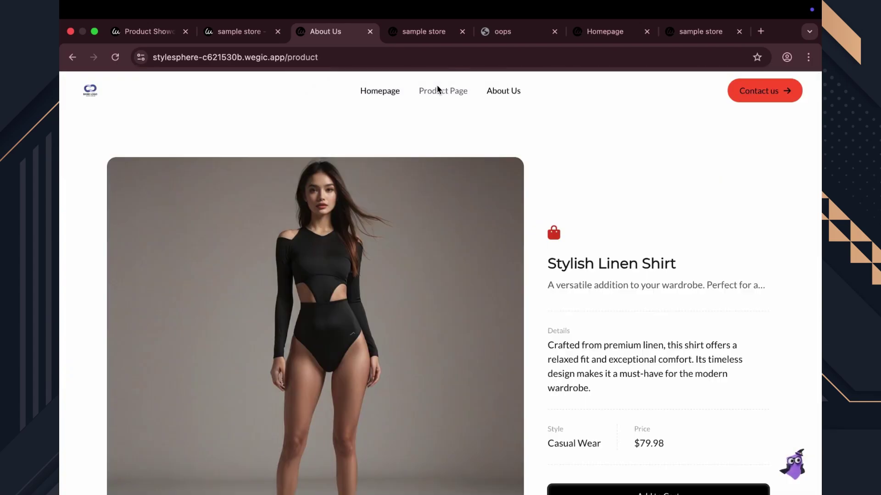
scroll(533, 205, "down", 15)
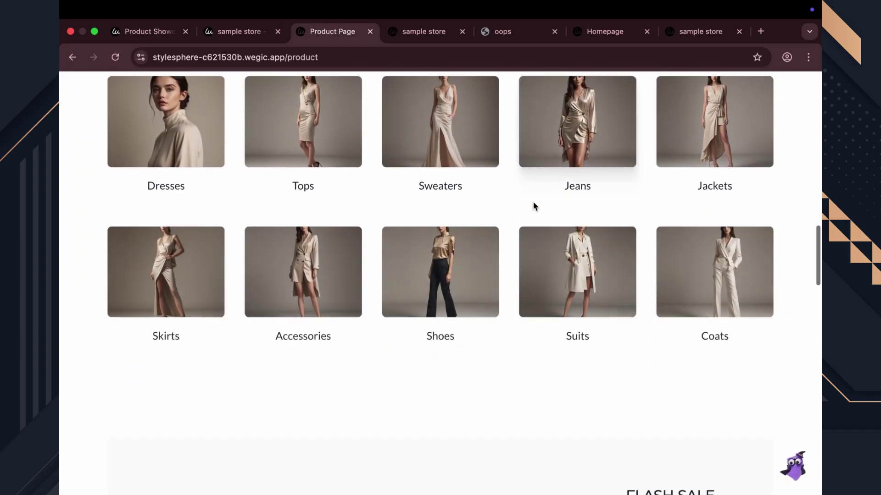
scroll(533, 205, "down", 15)
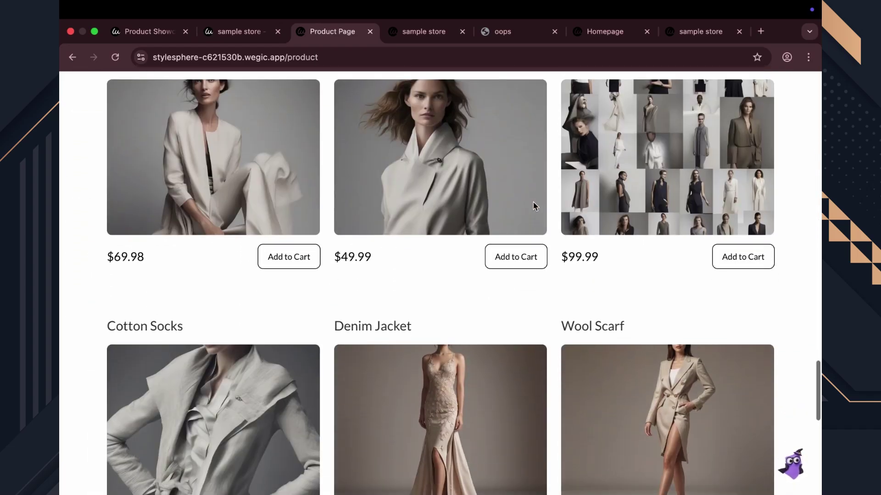
scroll(533, 205, "down", 5)
scroll(533, 205, "up", 20)
key("super+bracketleft")
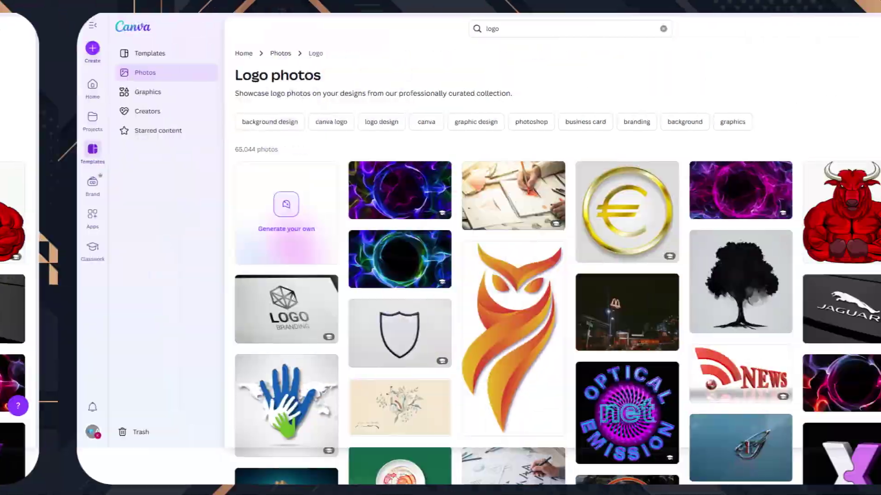
scroll(527, 275, "down", 10)
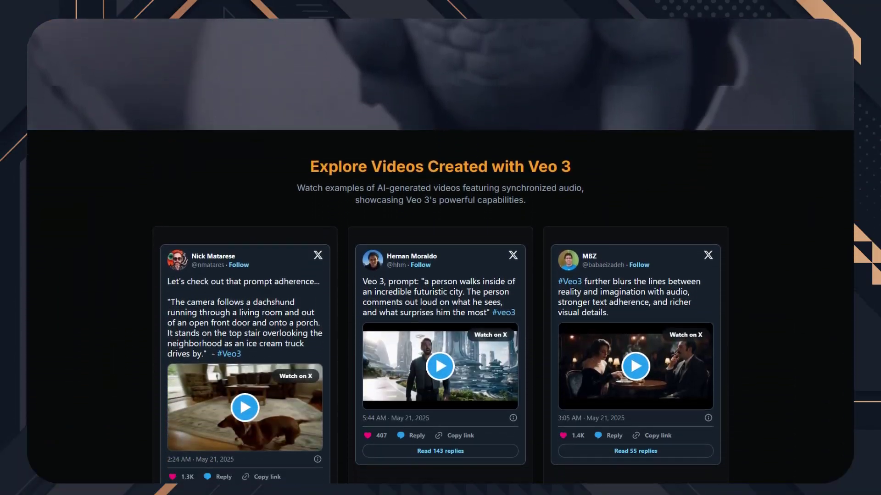
scroll(440, 276, "down", 8)
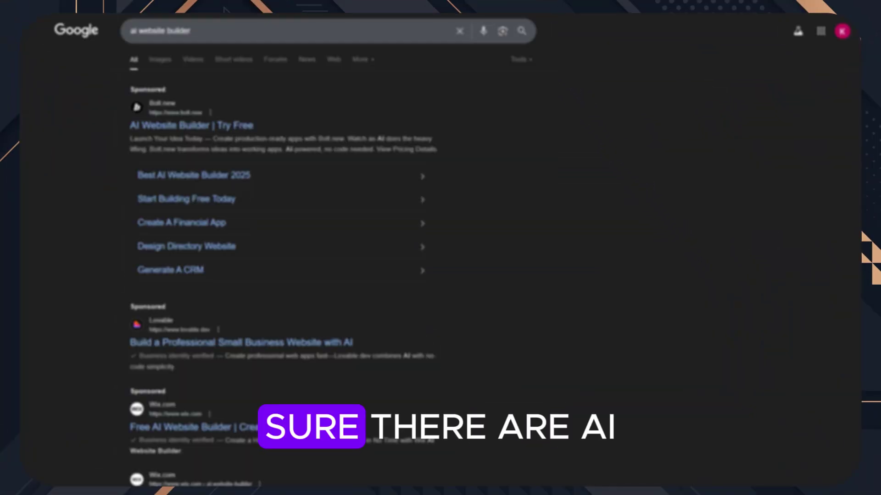
scroll(282, 248, "down", 9)
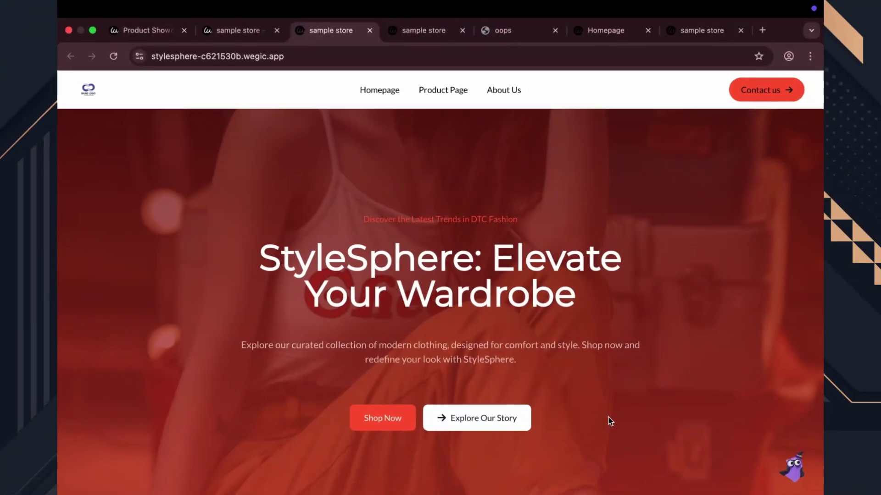
- Scroll down the live StyleSphere Product Page to its category tiles and Flash Sale section
scroll(608, 421, "down", 14)
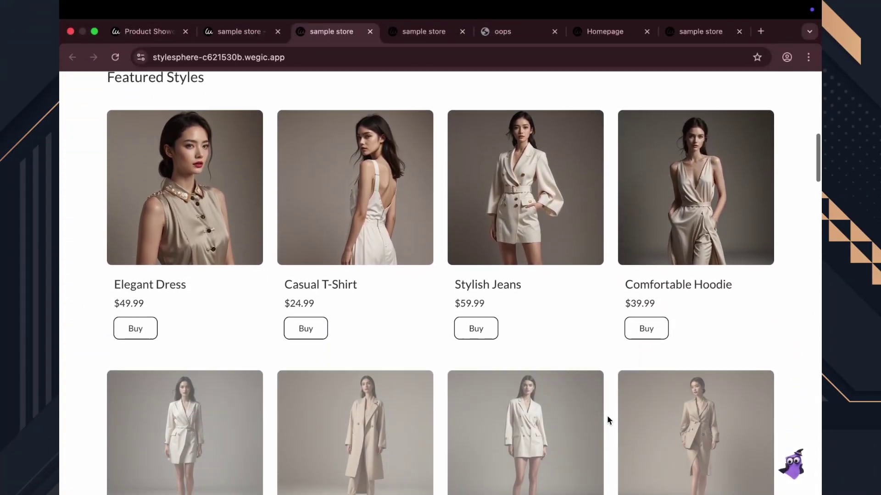
scroll(535, 357, "down", 15)
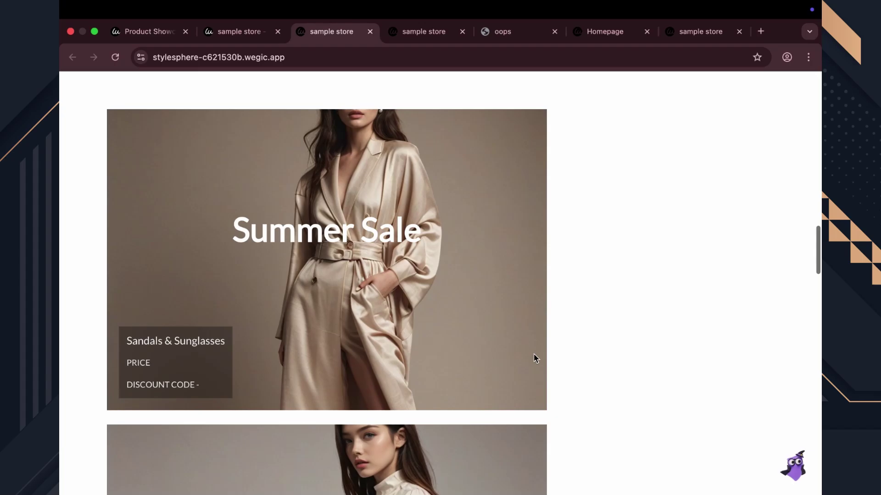
scroll(535, 358, "down", 20)
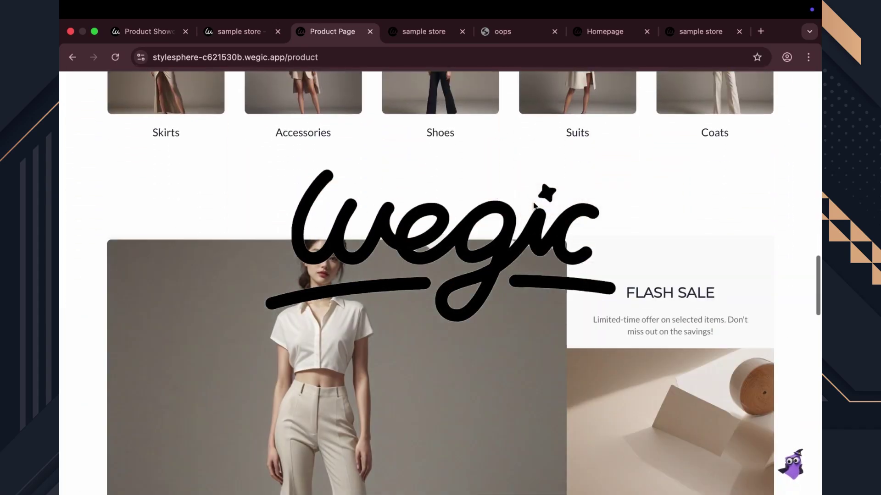
scroll(534, 205, "down", 15)
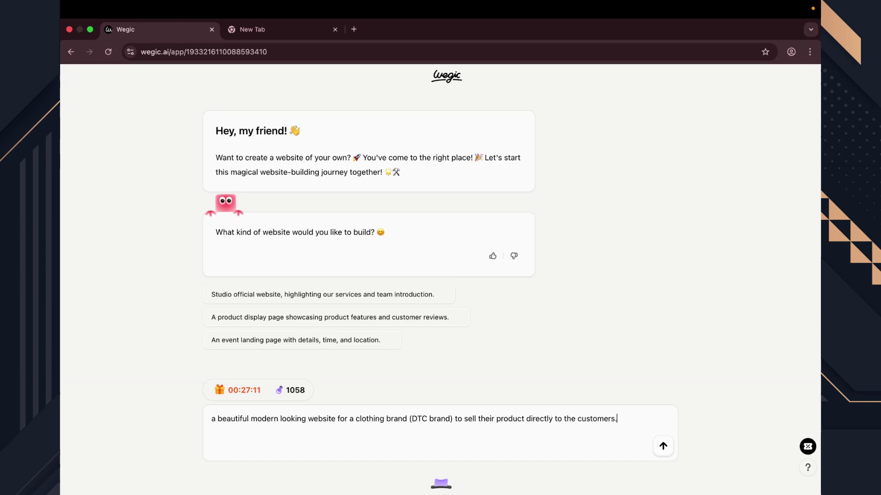
- Send the DTC clothing site description and choose 'Showcase products and boost sales' as the goal
type("inly focus on selling the product.")
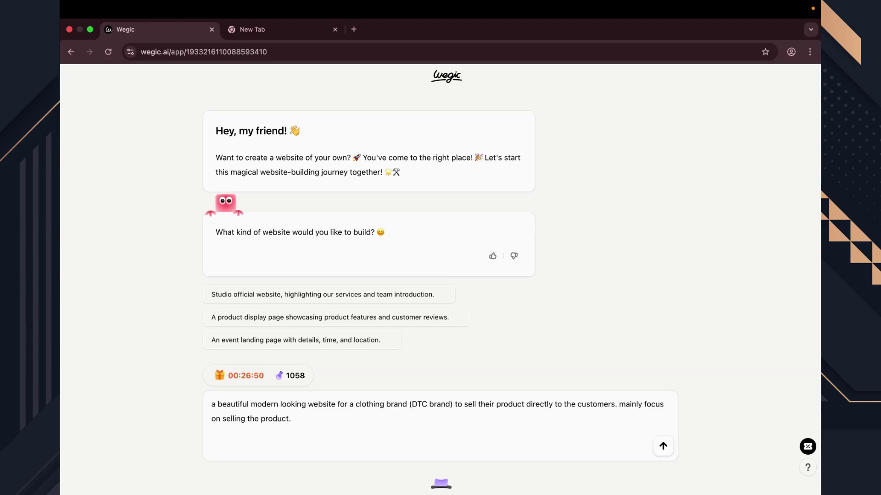
key("Return")
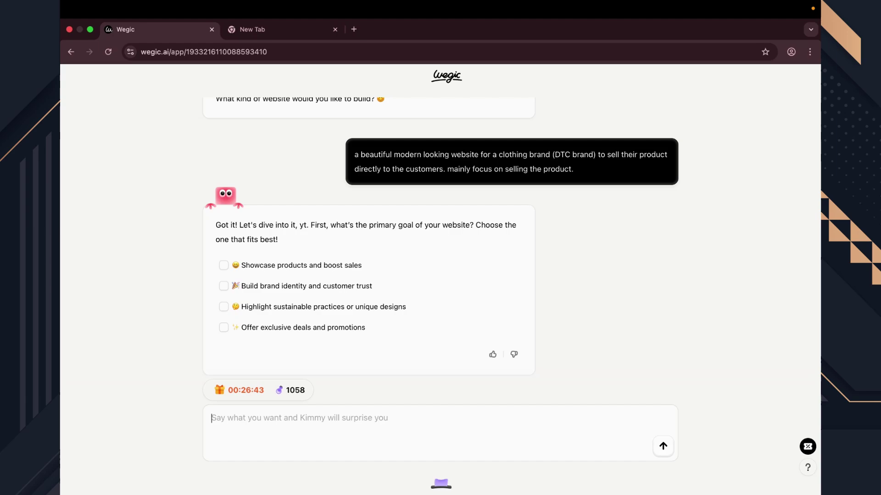
left_click(223, 265)
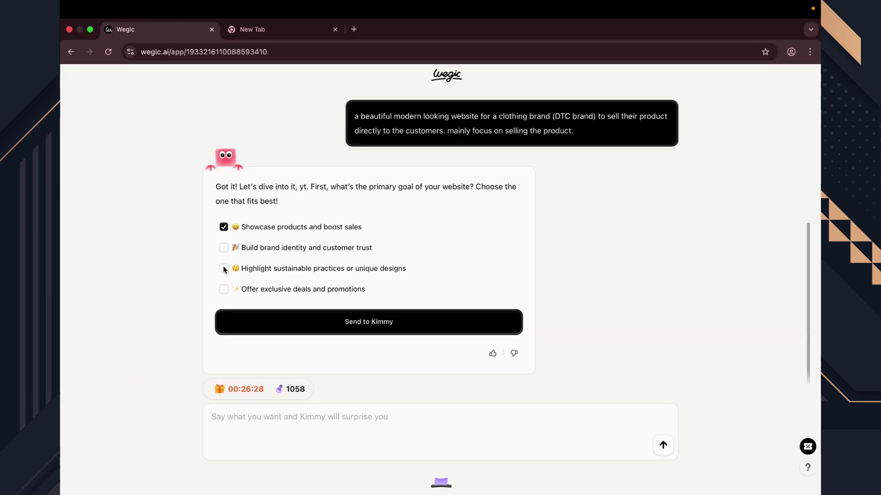
left_click(266, 318)
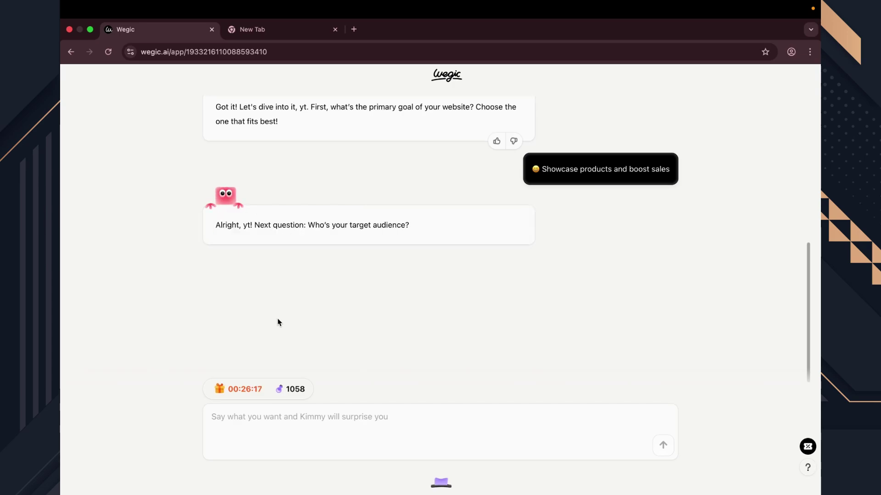
- Target millennials and Gen Z, eco-conscious and luxury shoppers, and request a store with shopping cart
left_click(223, 247)
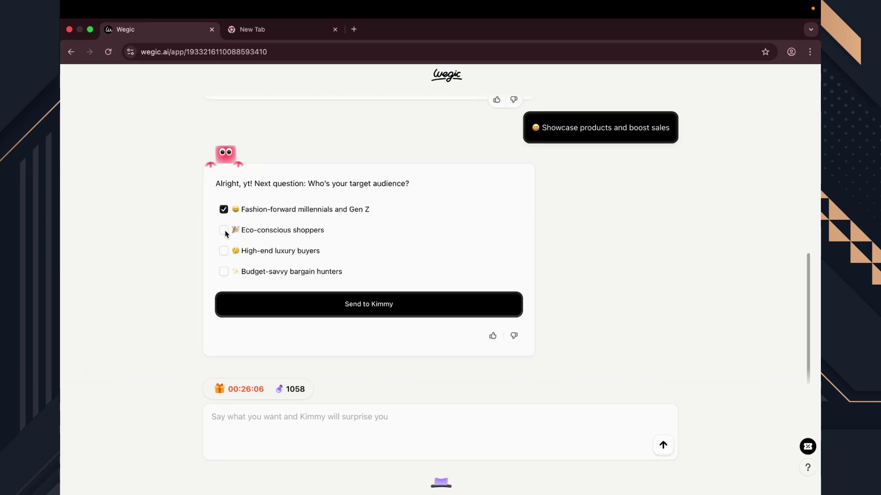
left_click(229, 250)
left_click(291, 313)
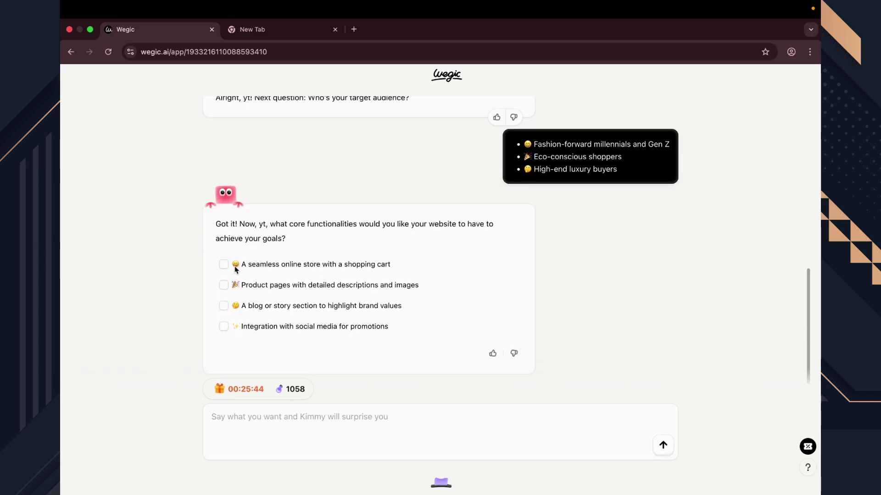
left_click(234, 266)
left_click(328, 327)
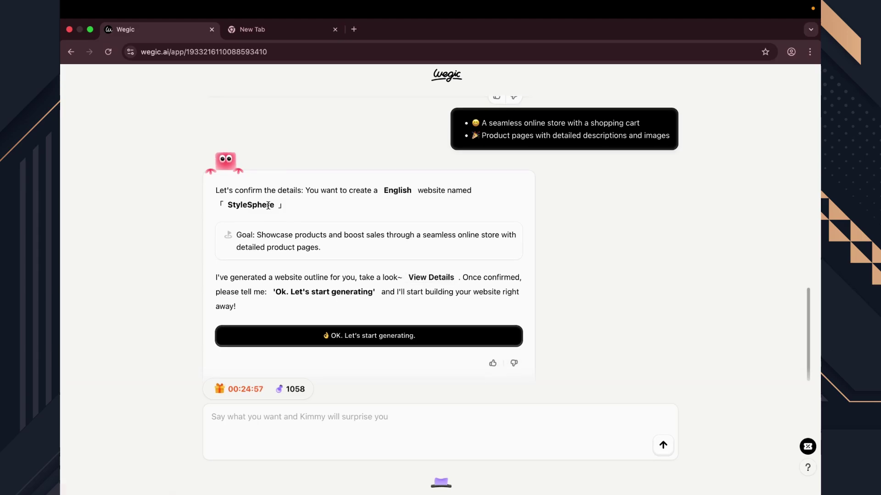
left_click(441, 277)
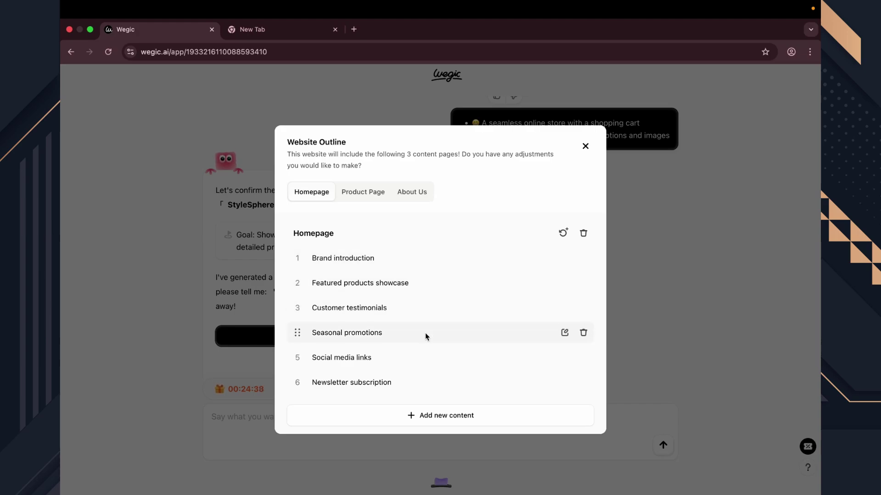
left_click(370, 192)
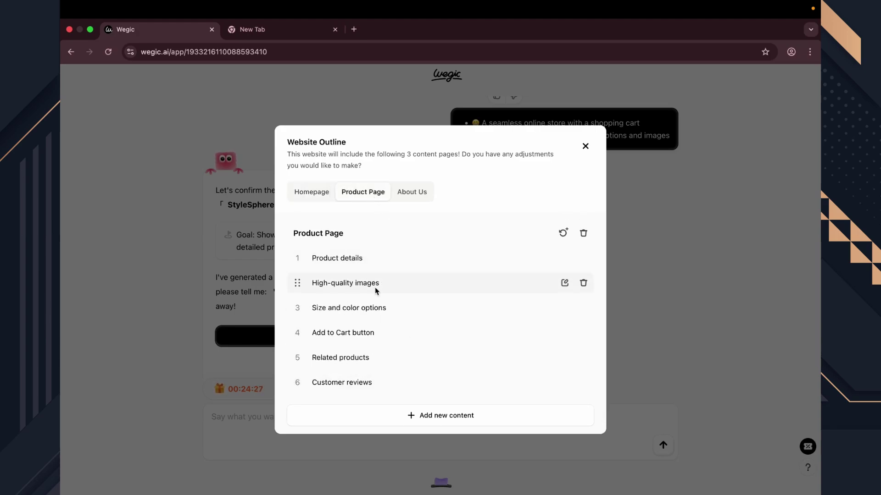
key("Right")
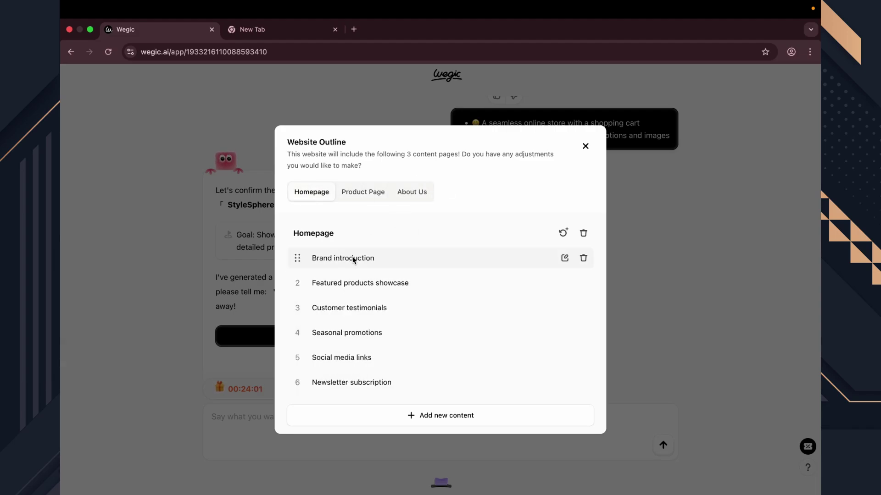
left_click(584, 144)
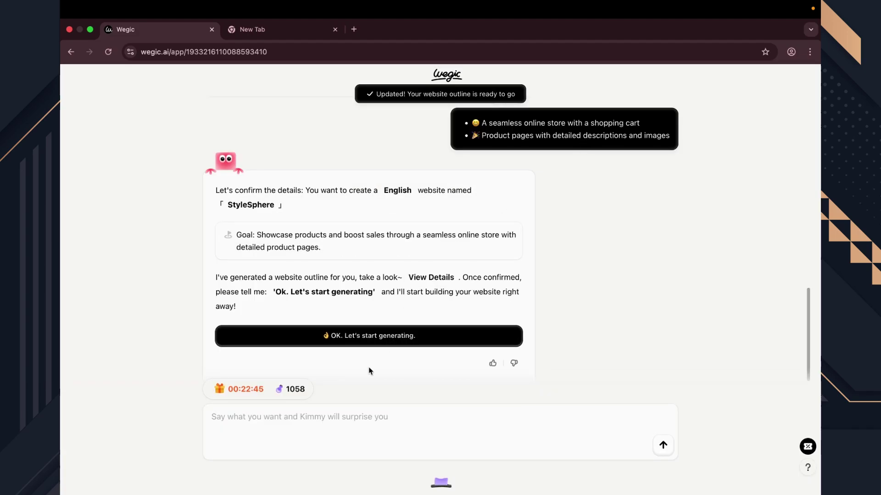
- Generate the StyleSphere website from the outline and scroll through the preview
left_click(394, 332)
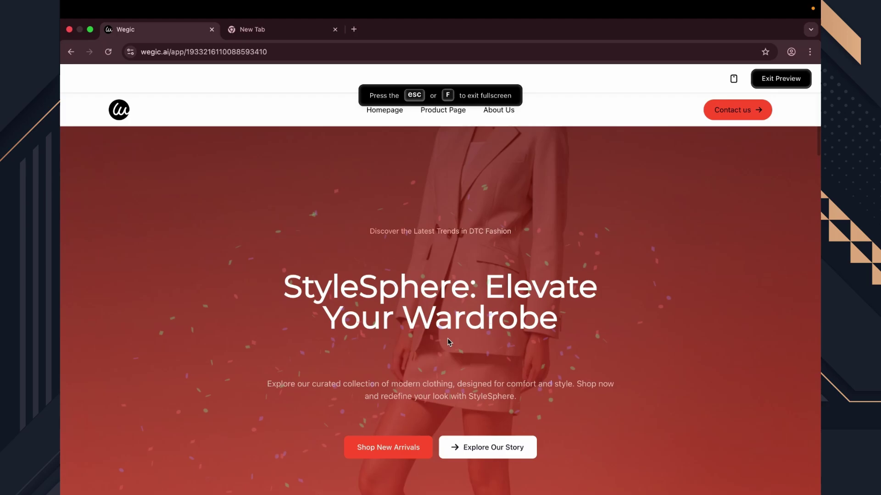
scroll(447, 338, "down", 10)
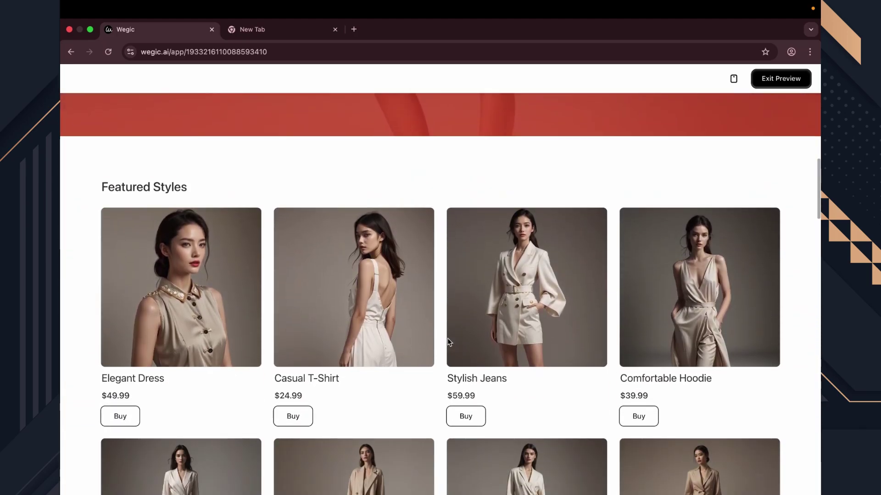
scroll(448, 340, "down", 15)
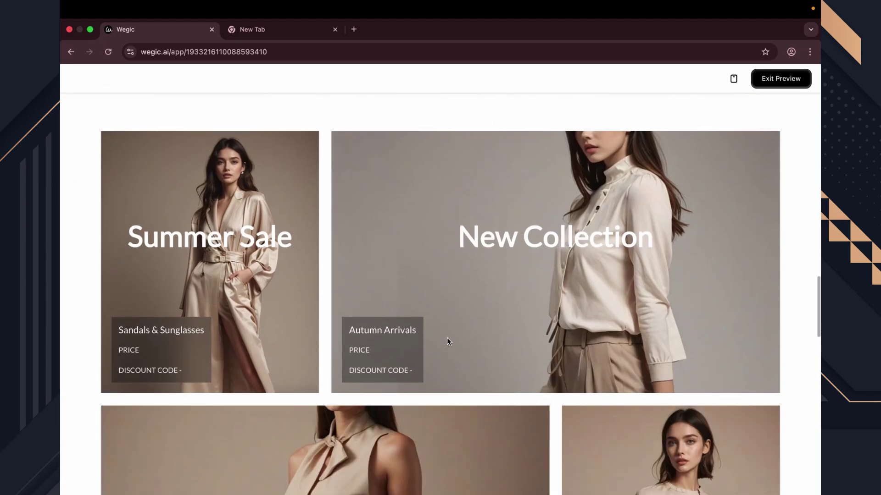
scroll(447, 341, "down", 8)
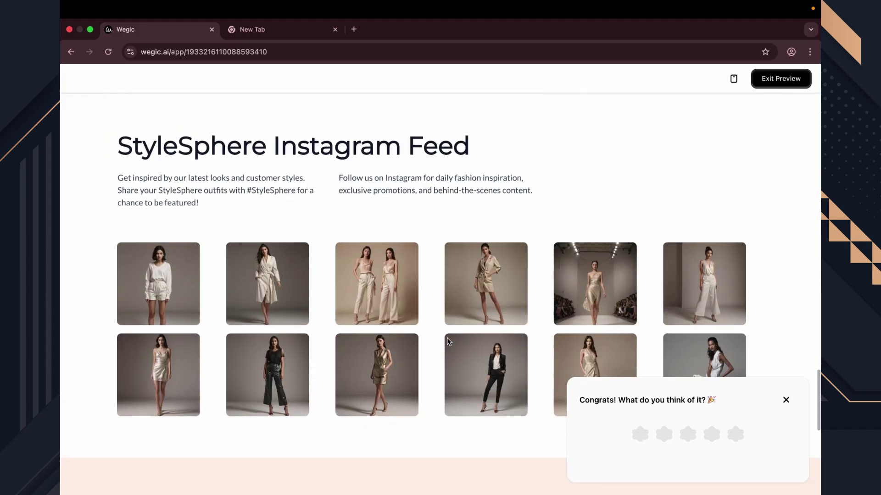
scroll(447, 337, "down", 10)
- Rate the generated site five stars with a feedback tag and submit it
left_click(737, 438)
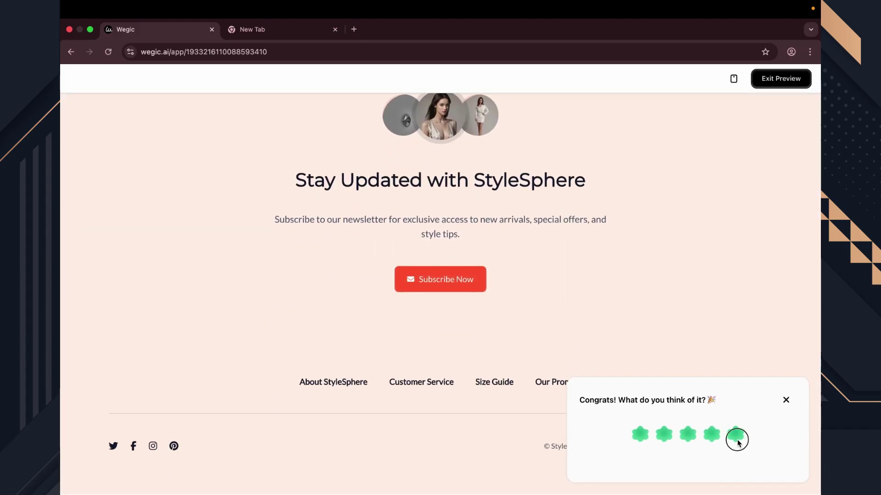
left_click(600, 407)
left_click(773, 458)
- Check the mobile layout, exit the preview, and return to the desktop editing view
left_click(734, 78)
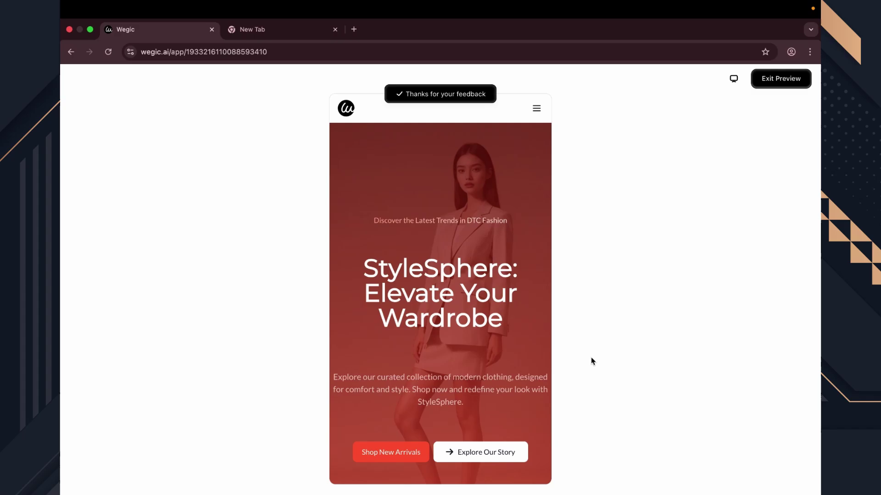
scroll(455, 393, "down", 20)
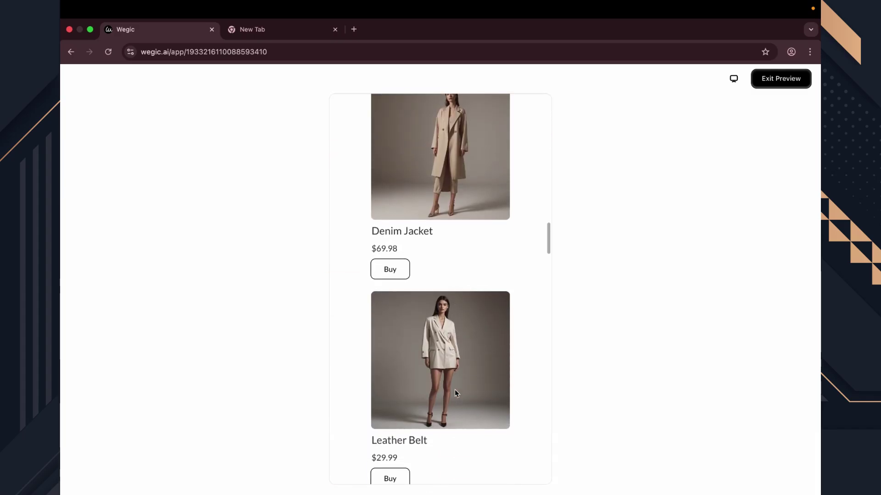
scroll(455, 389, "up", 20)
left_click(781, 78)
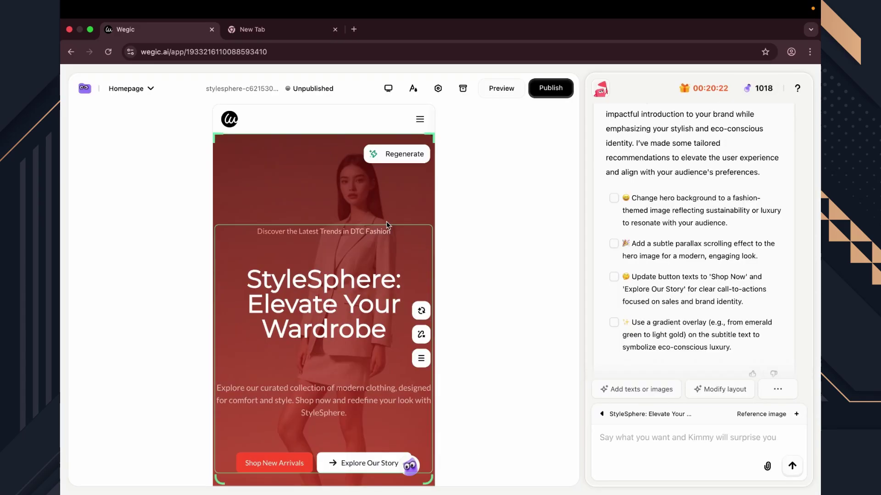
left_click(388, 88)
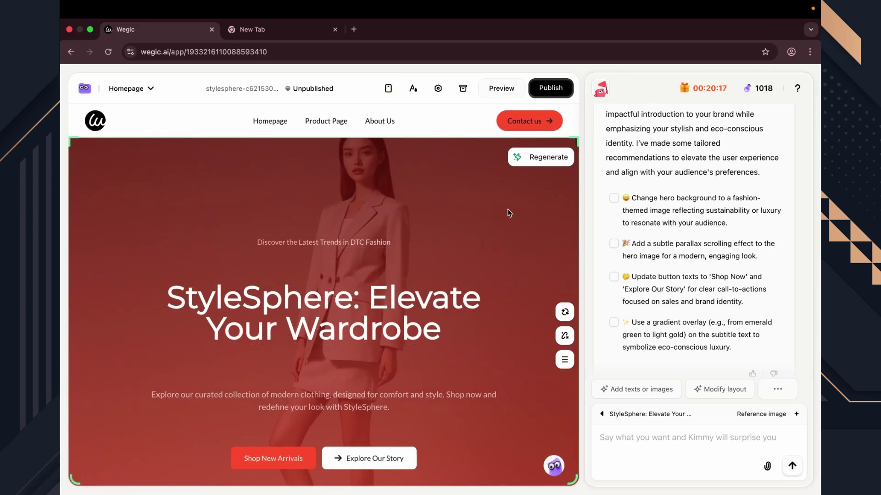
left_click(548, 89)
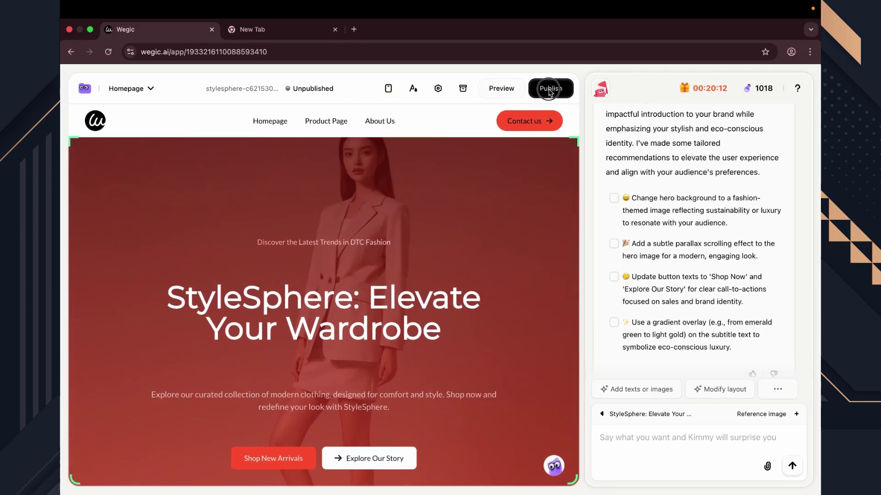
left_click(501, 88)
left_click(451, 111)
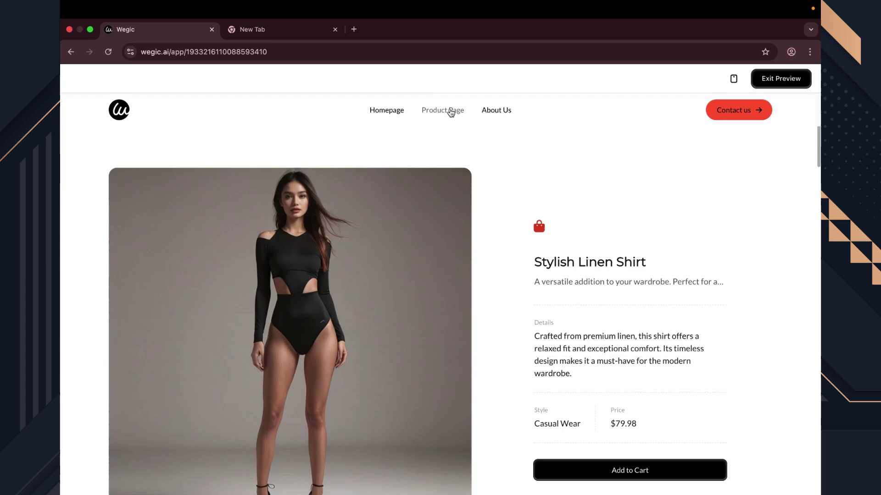
scroll(503, 321, "down", 2)
left_click(566, 403)
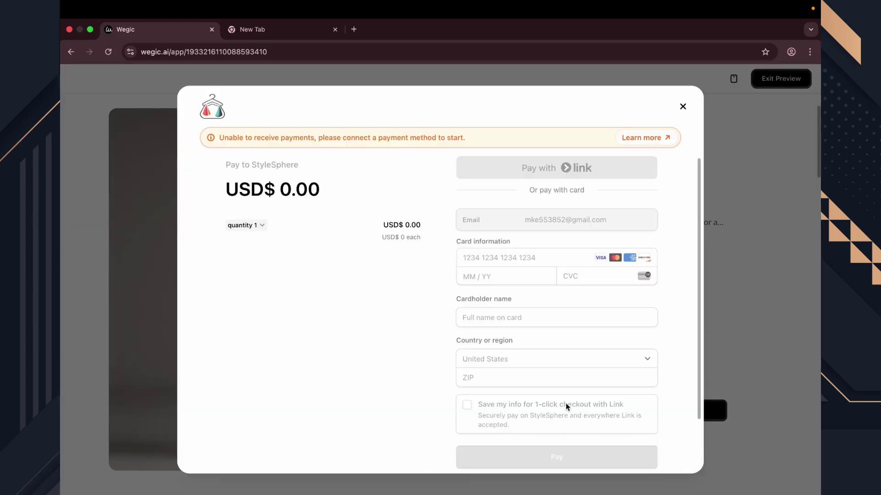
left_click(682, 106)
scroll(623, 269, "down", 12)
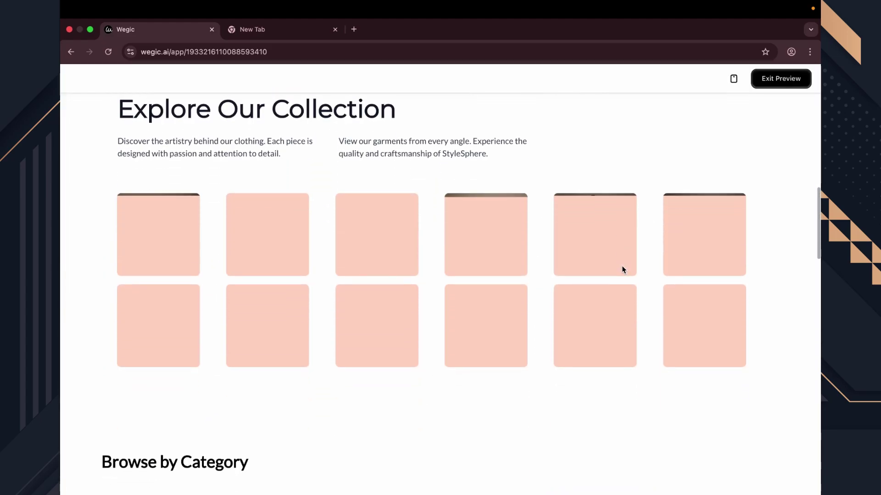
scroll(624, 269, "down", 15)
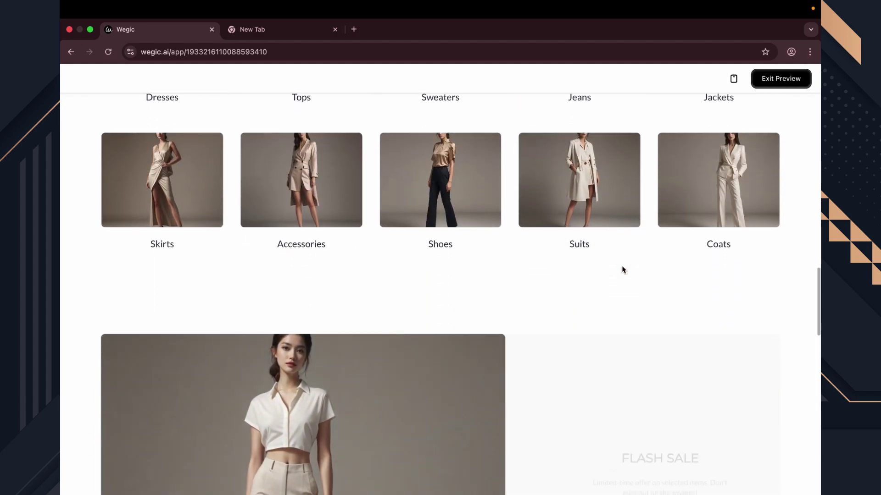
scroll(623, 269, "down", 5)
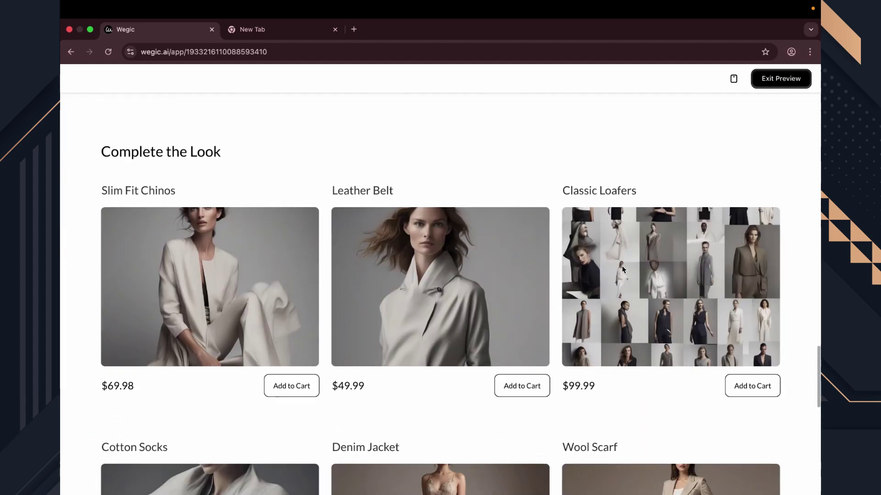
scroll(515, 391, "down", 10)
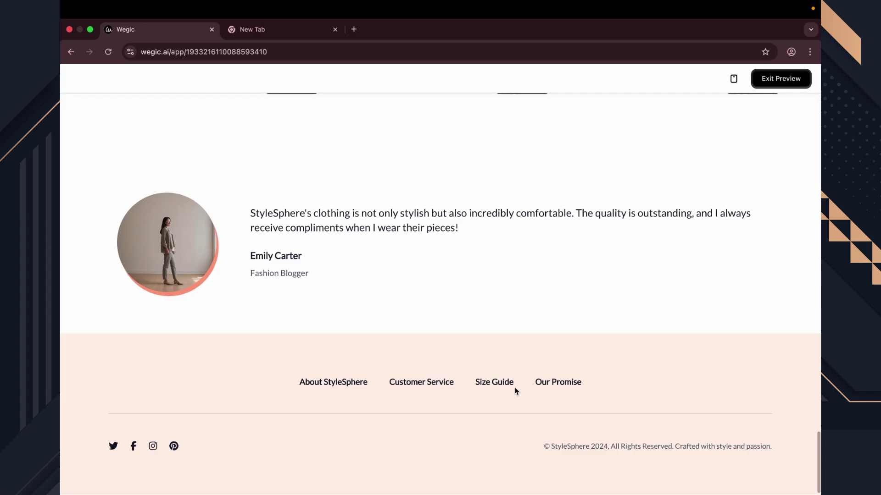
scroll(515, 391, "up", 20)
left_click(496, 110)
scroll(506, 299, "down", 13)
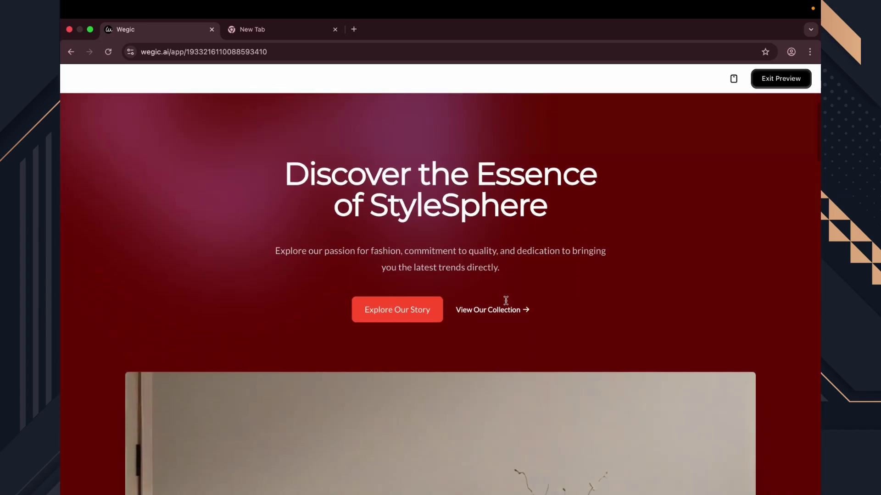
scroll(505, 301, "down", 15)
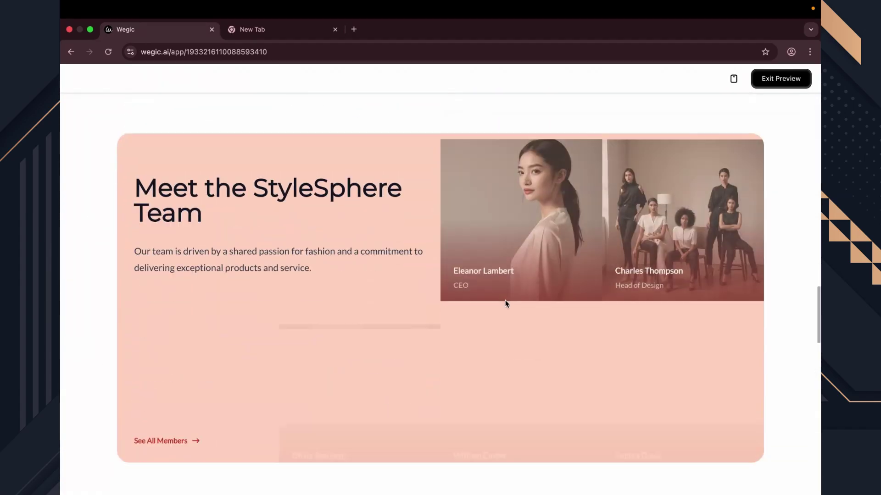
scroll(505, 303, "down", 15)
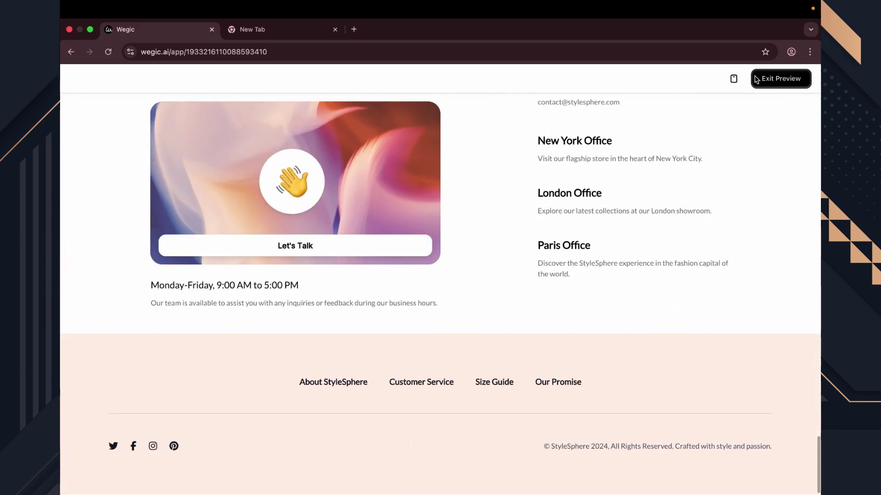
left_click(756, 80)
scroll(456, 190, "up", 20)
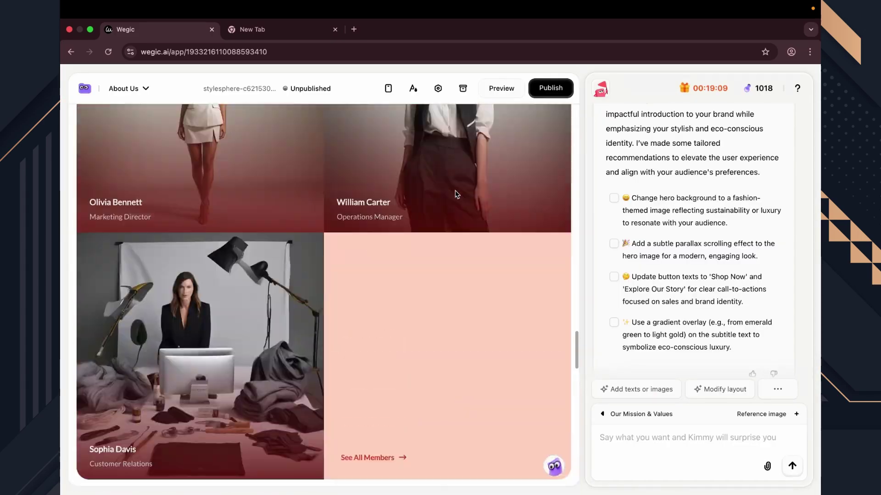
- On the Homepage, send Kimmy the hero background suggestion and scroll to review the restyled hero
left_click(145, 89)
left_click(157, 134)
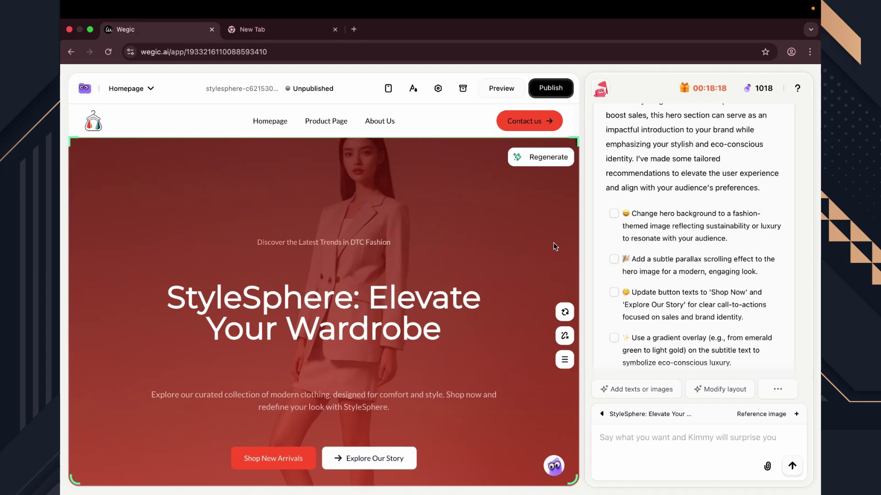
left_click(613, 214)
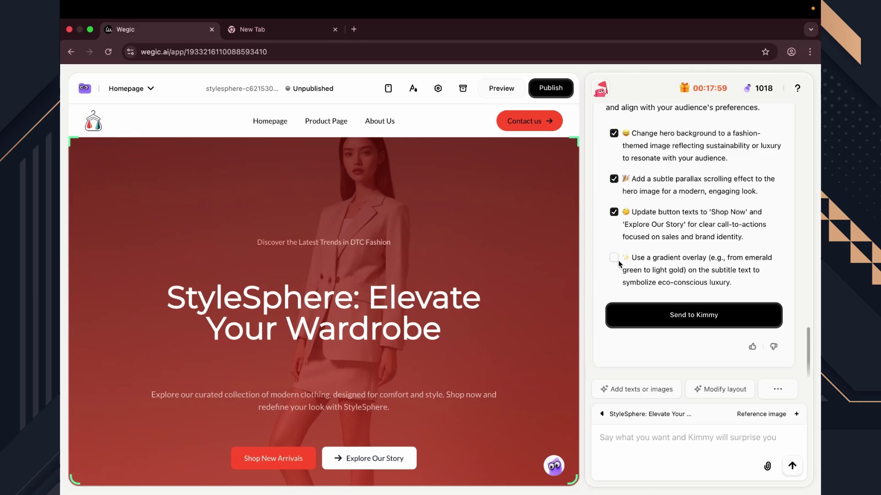
left_click(653, 308)
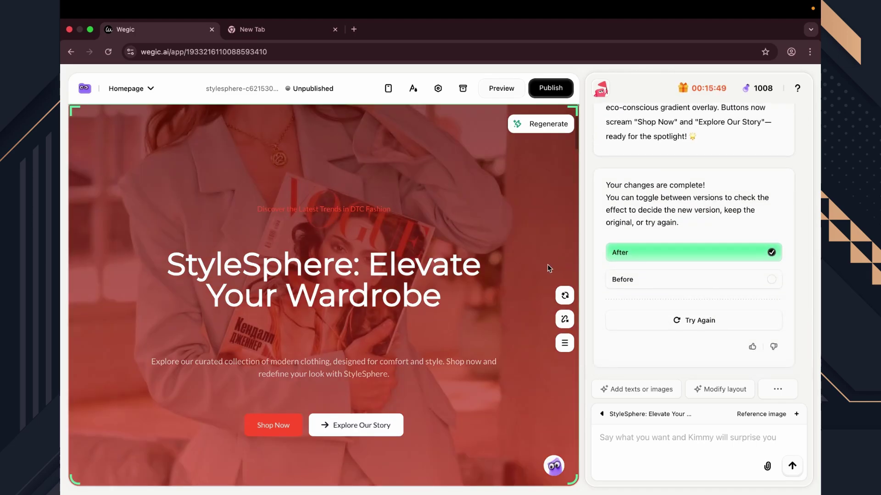
scroll(512, 272, "down", 3)
scroll(512, 271, "up", 4)
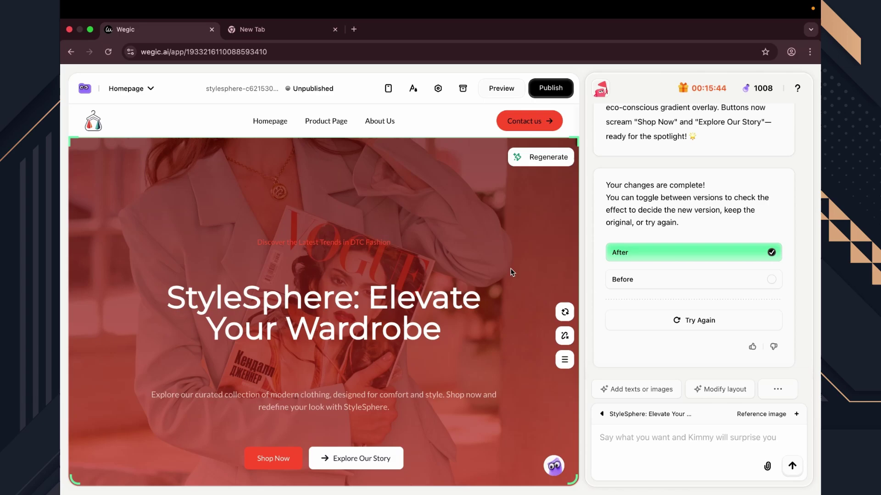
scroll(511, 272, "down", 5)
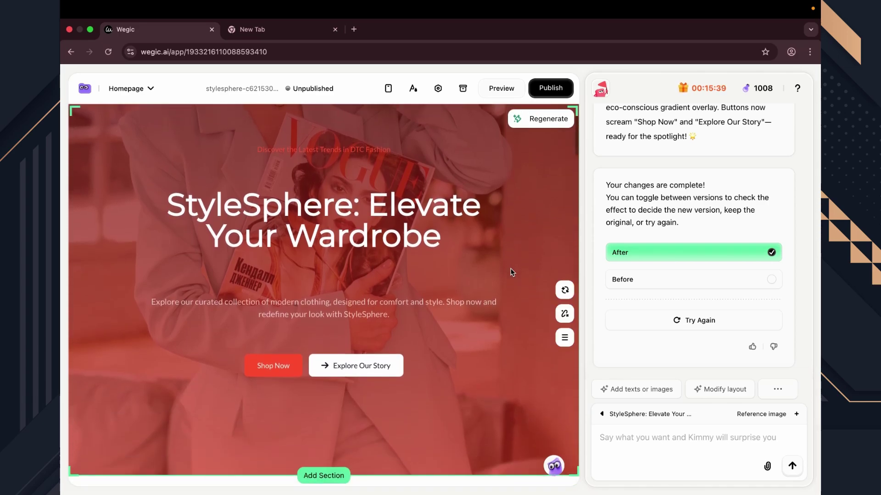
scroll(511, 271, "down", 3)
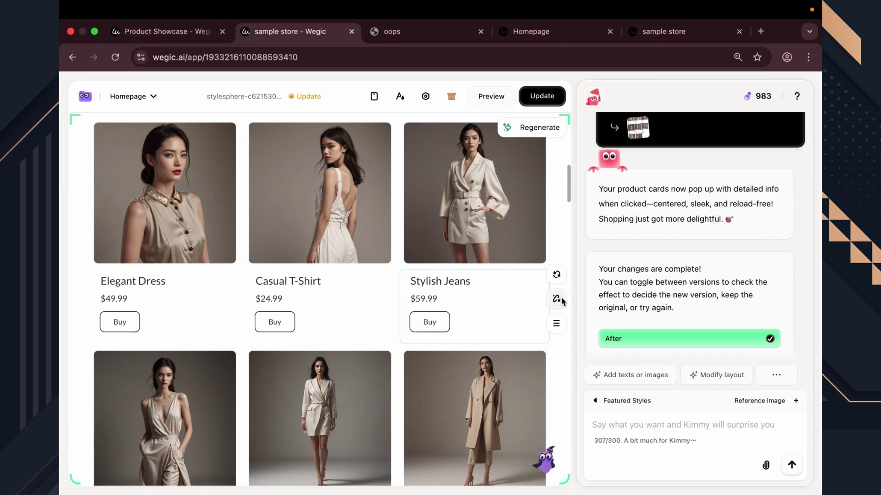
- Box the Summer Dress card and type the request for a centered, easy-to-close product popup
left_click(556, 299)
left_click_drag(243, 196, 399, 415)
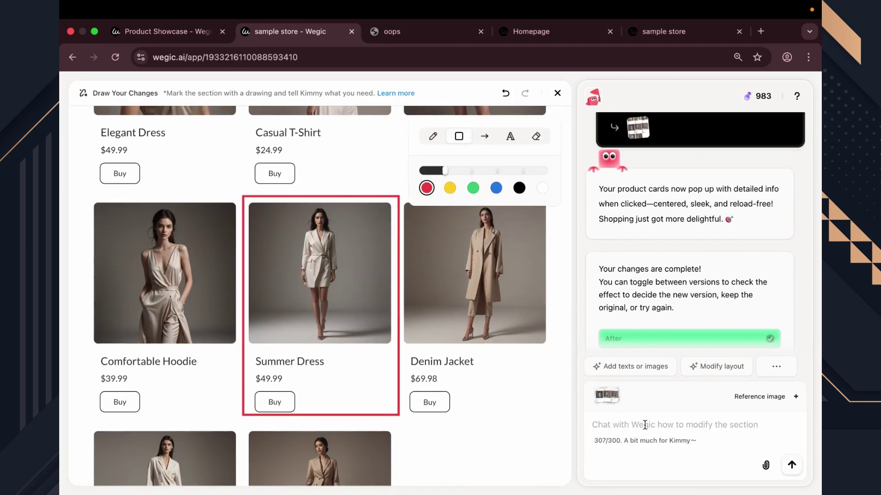
type("when a user clicks o")
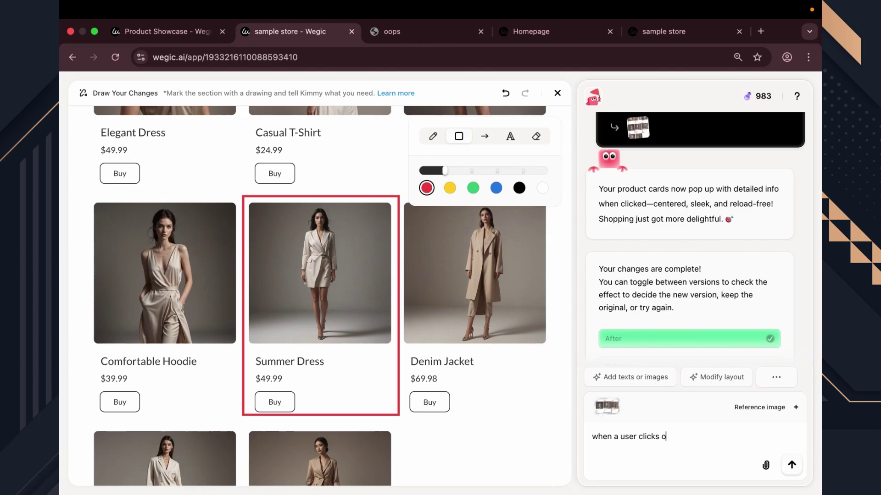
type("n a product card, a popup should")
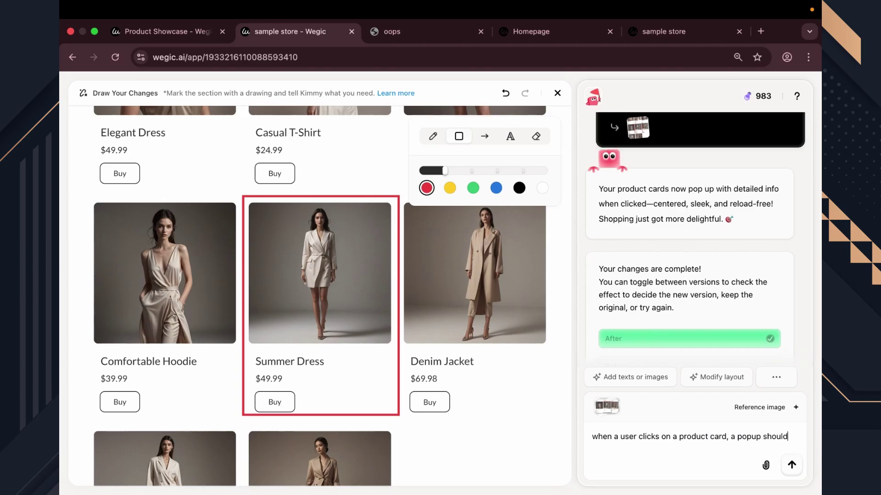
type(" appear showing more details about the product, inclu")
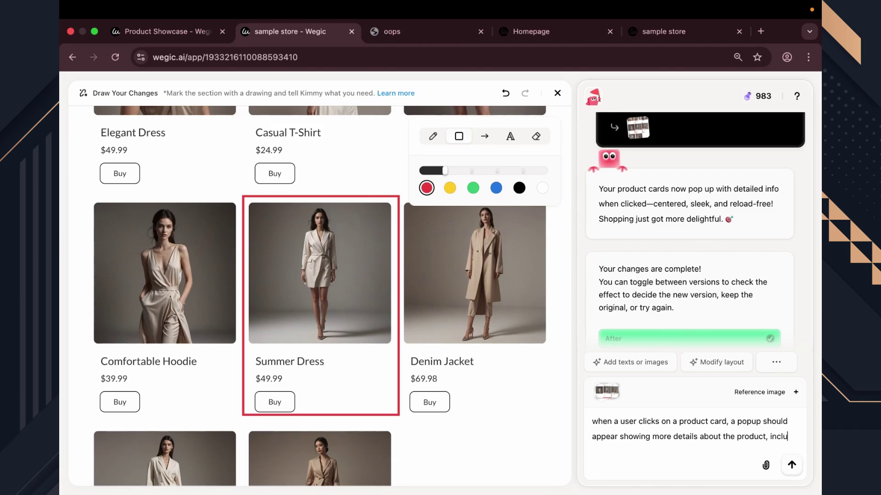
type("ding its description, price, images, and key feat")
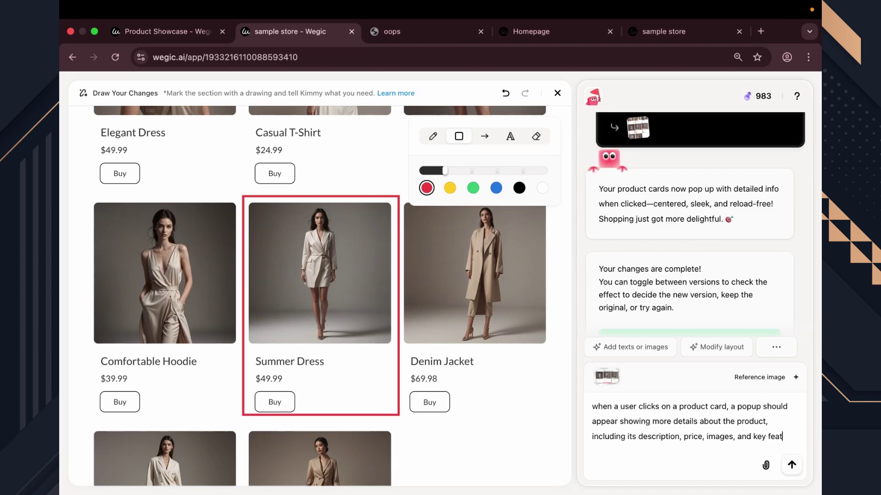
type("ures. the popup should be")
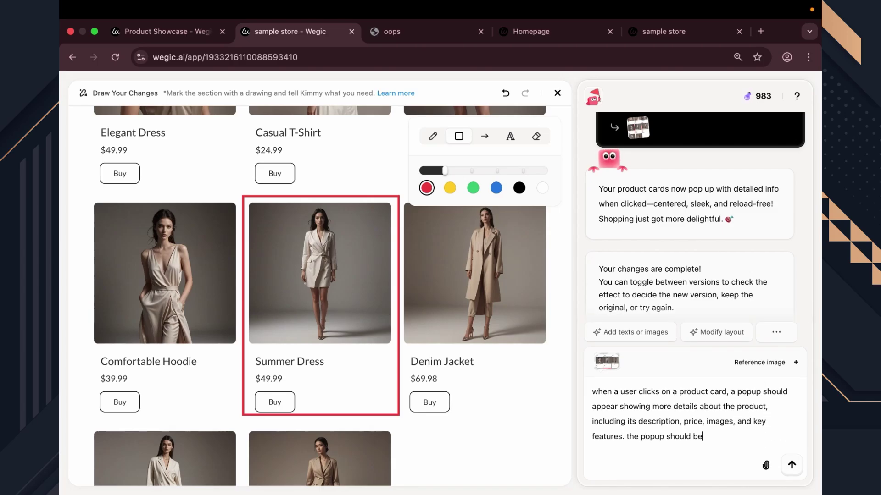
type(" centered, easy to close, an")
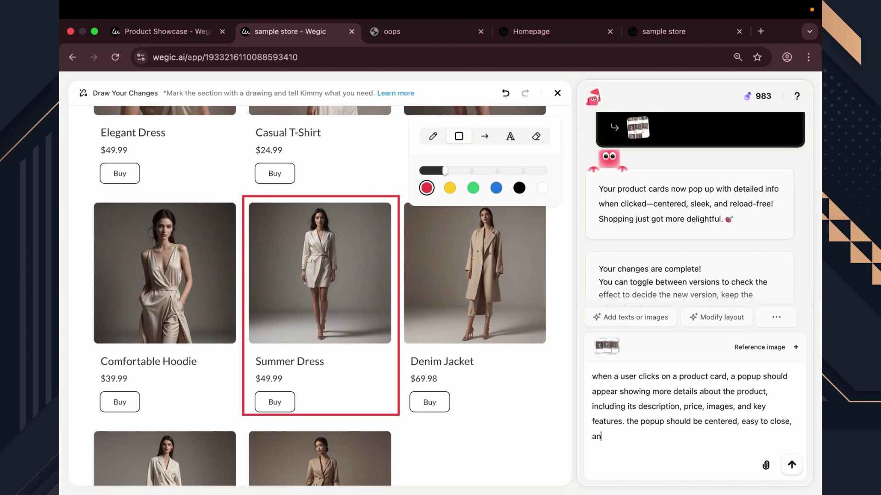
type(" reload the pag")
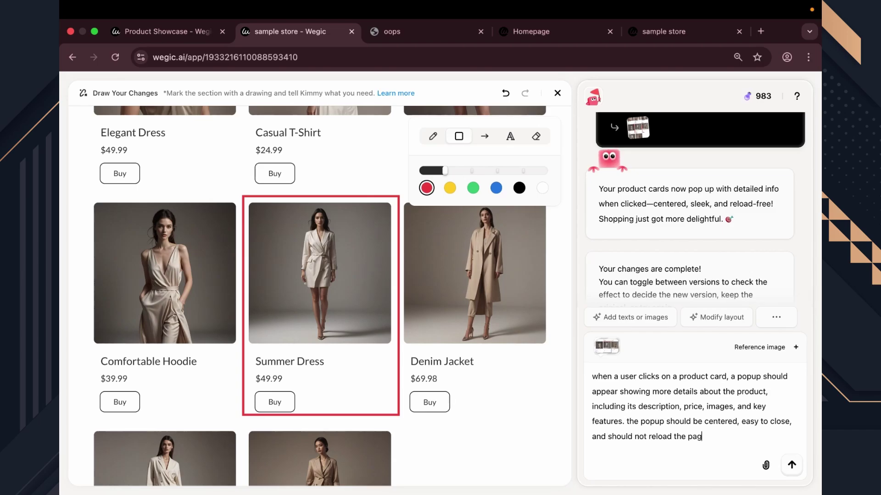
type(" to view")
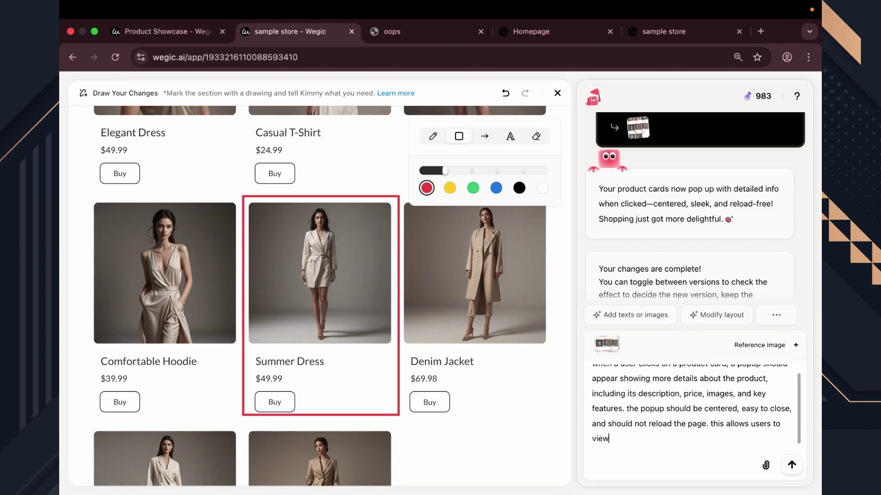
type(" more information without")
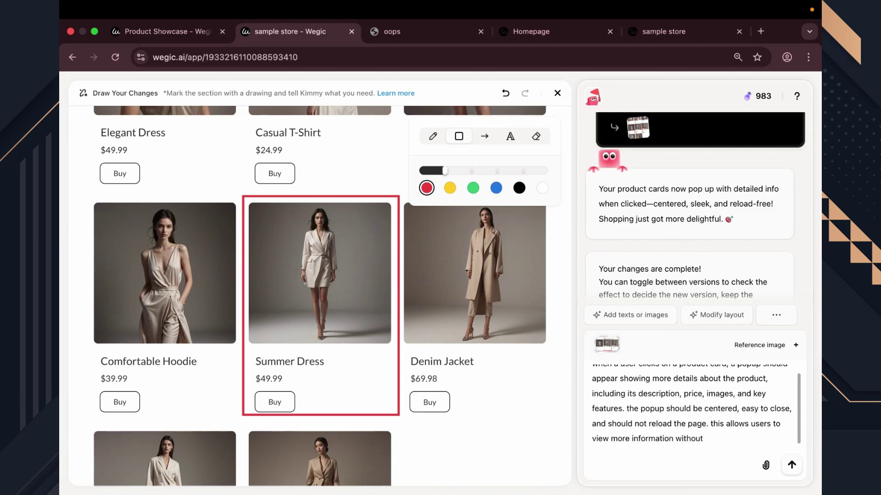
type("r place.")
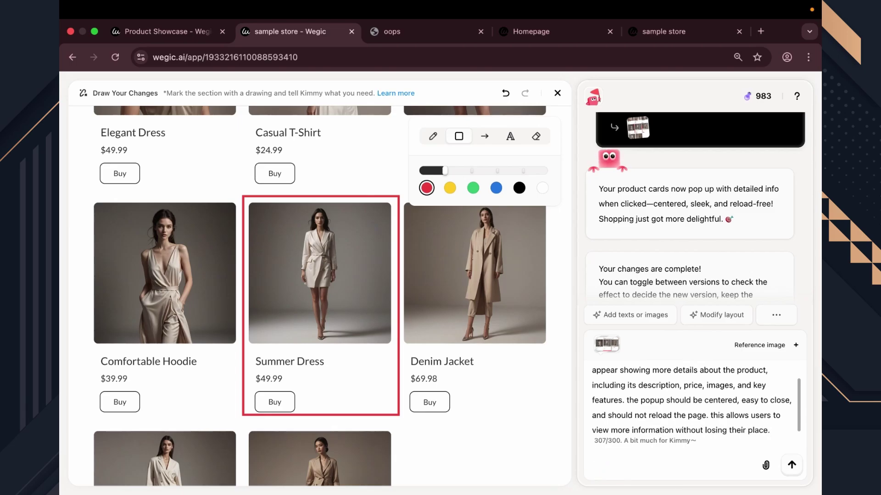
- Send the product popup request, test the Summer Dress details popup, then start Stripe Connect
left_click(790, 467)
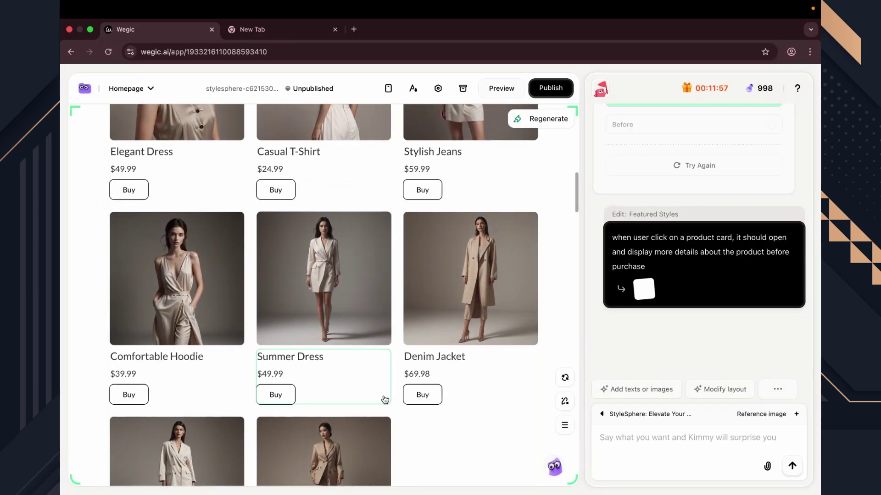
left_click(312, 312)
left_click(501, 345)
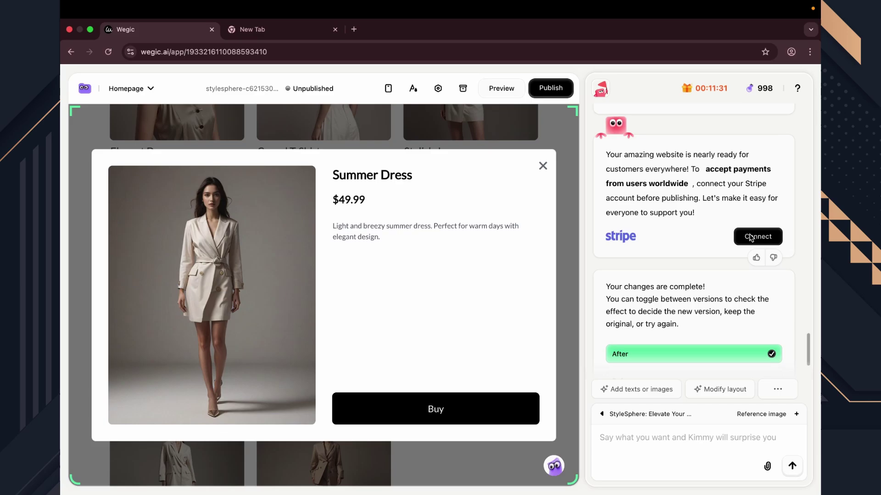
left_click(751, 238)
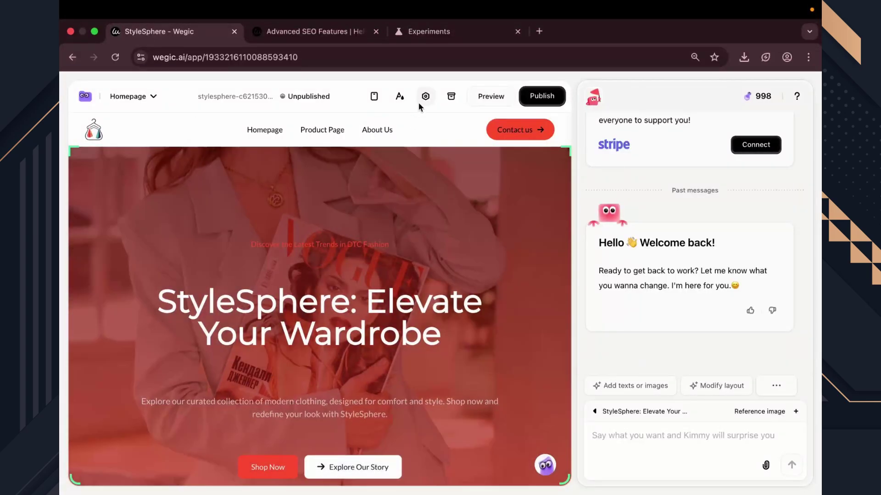
- Replace the site logo with the bank logo image in site settings
left_click(425, 96)
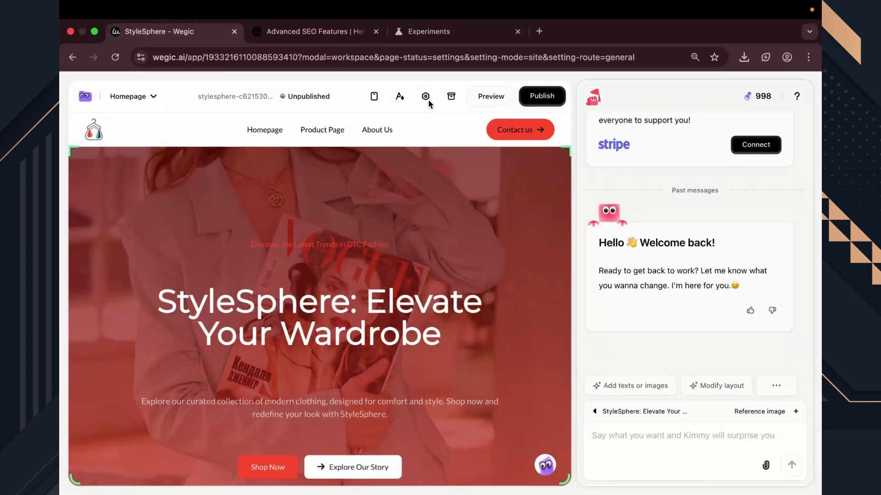
left_click(476, 201)
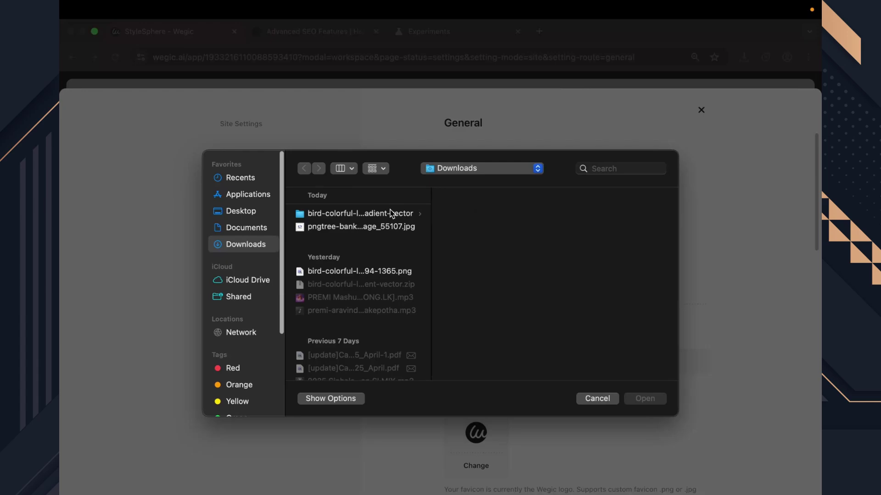
left_click(356, 228)
left_click(643, 399)
left_click(511, 377)
- Rename the Site Title to 'sample store' and save the general settings
double_click(467, 360)
type("sample store")
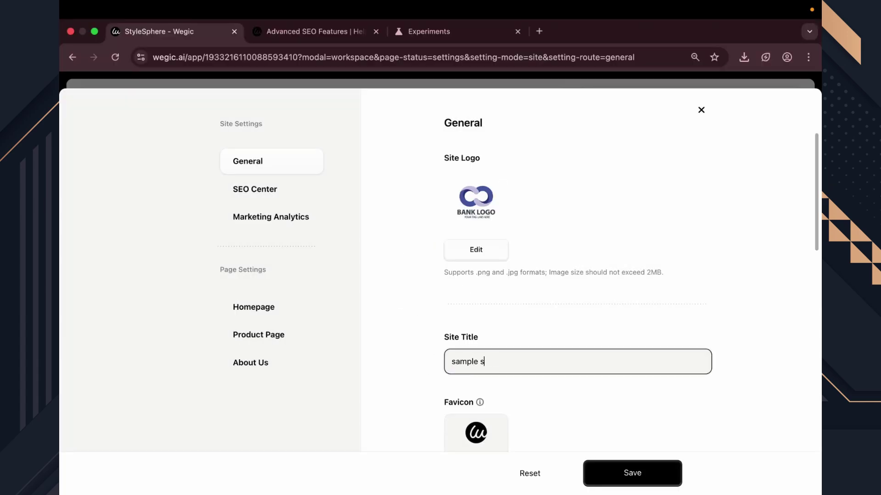
scroll(478, 360, "down", 5)
scroll(536, 339, "down", 8)
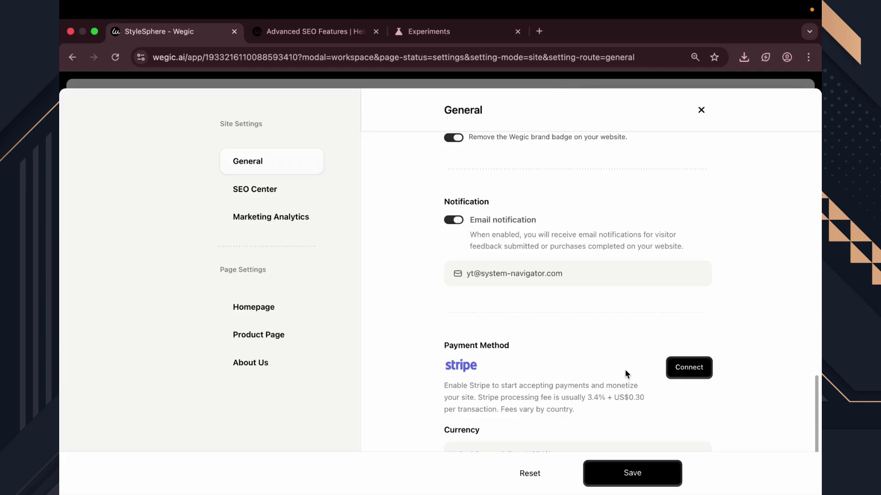
left_click(620, 478)
- Review the SEO Center settings, including the other pages' appearance
left_click(293, 190)
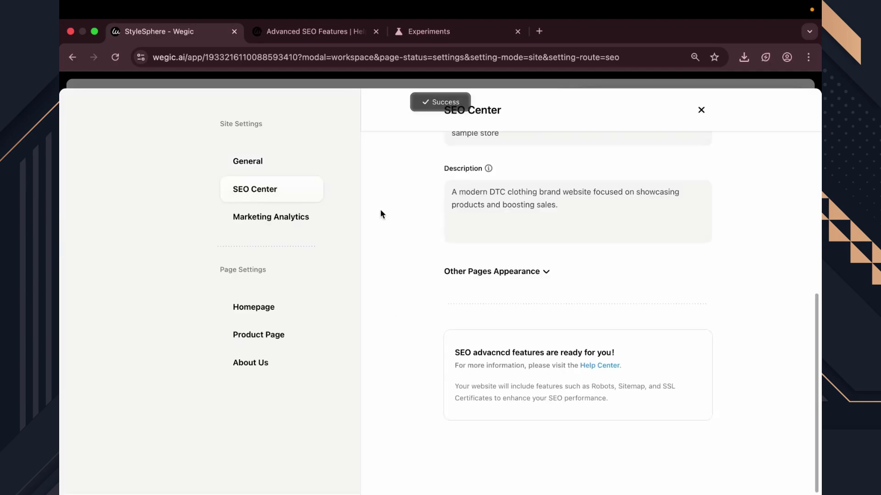
scroll(380, 208, "up", 5)
scroll(511, 304, "down", 5)
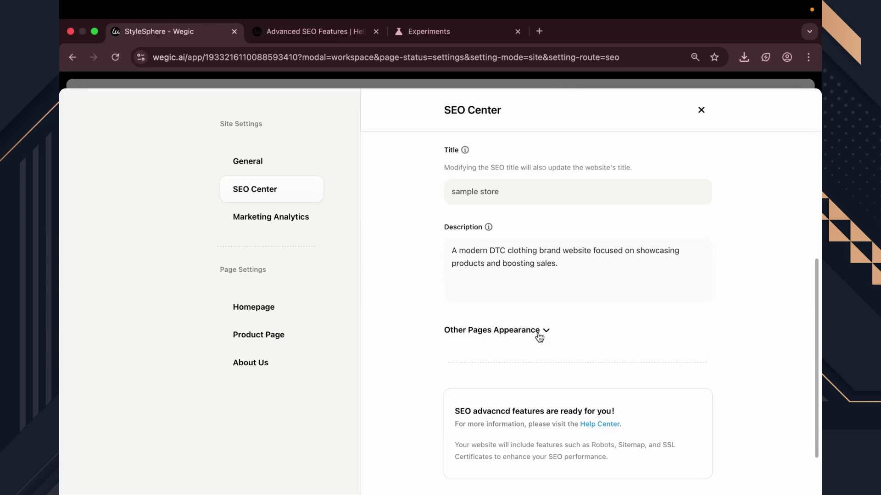
left_click(536, 331)
scroll(538, 337, "down", 3)
scroll(538, 332, "down", 3)
- Check Marketing Analytics, dismiss the upgrade offer, and view Homepage and Product Page settings
left_click(271, 216)
left_click(547, 241)
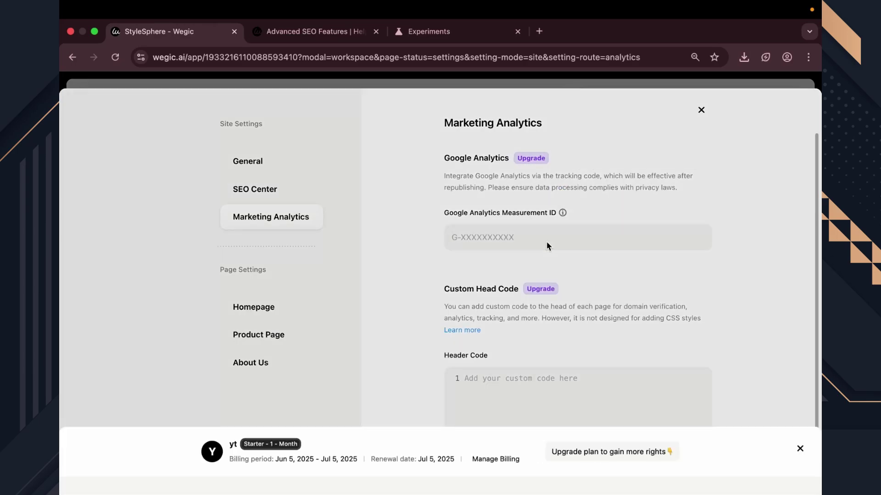
left_click(800, 110)
left_click(303, 316)
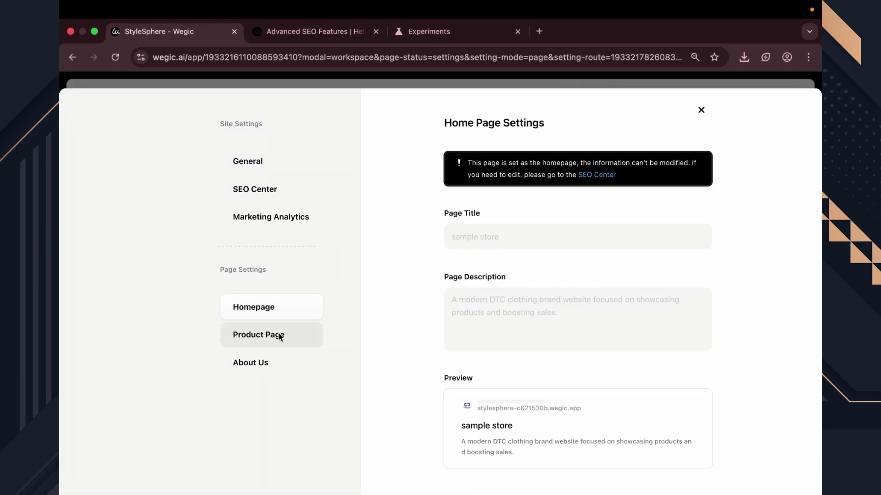
left_click(281, 336)
- View About Us page settings, then set Turi's task to 'introduce our top items for the visitors'
left_click(268, 363)
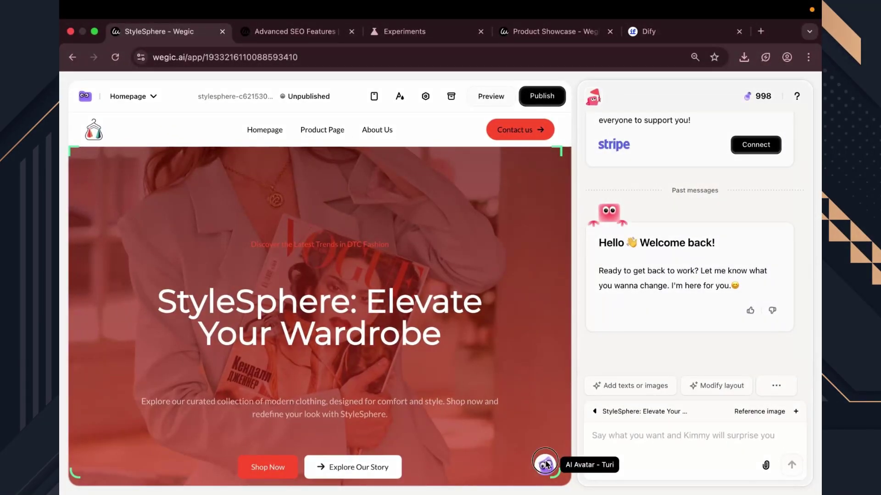
left_click(545, 464)
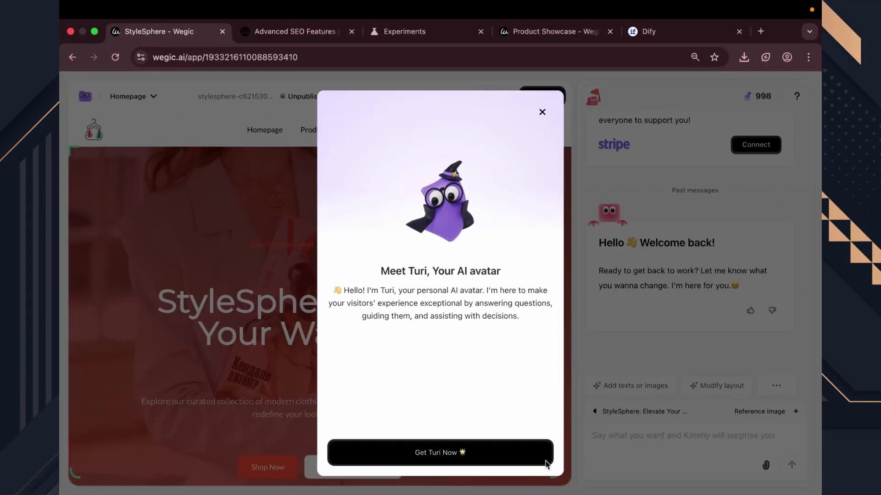
left_click(522, 452)
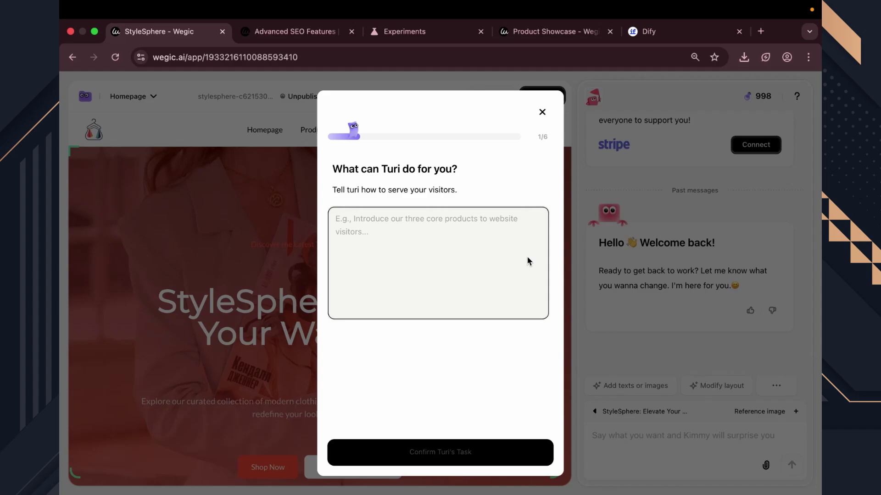
type("in")
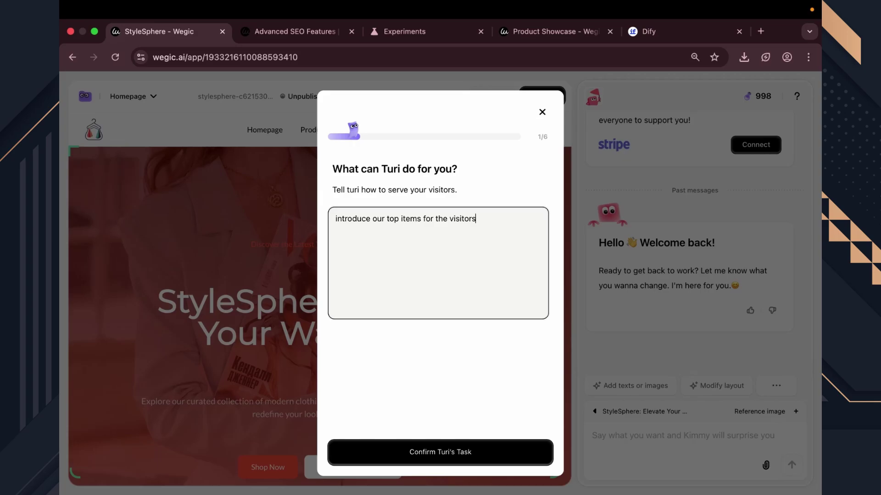
left_click(471, 451)
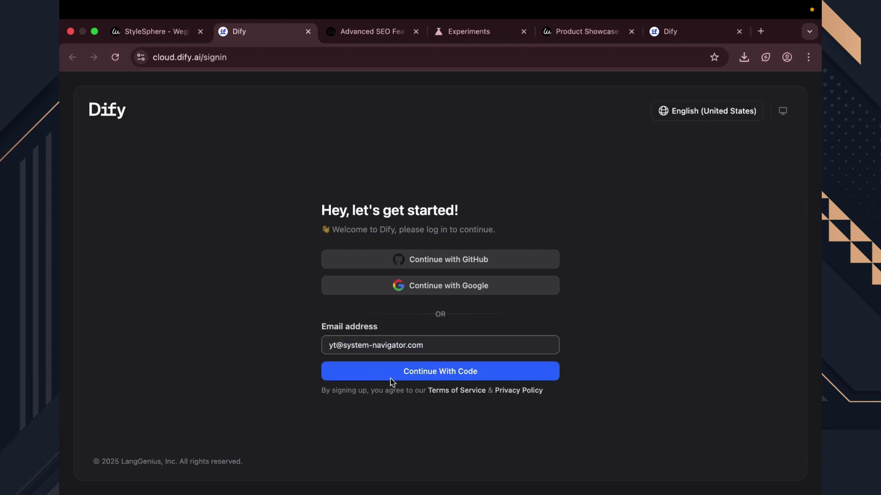
- Request a Dify sign-in code, then advance Wegic's Turi setup and download Turi's configuration file
left_click(391, 377)
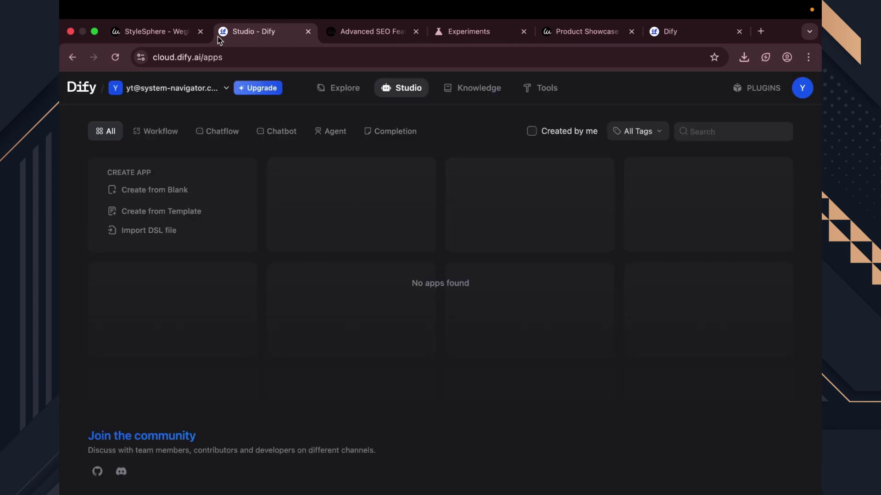
left_click(174, 32)
left_click(509, 450)
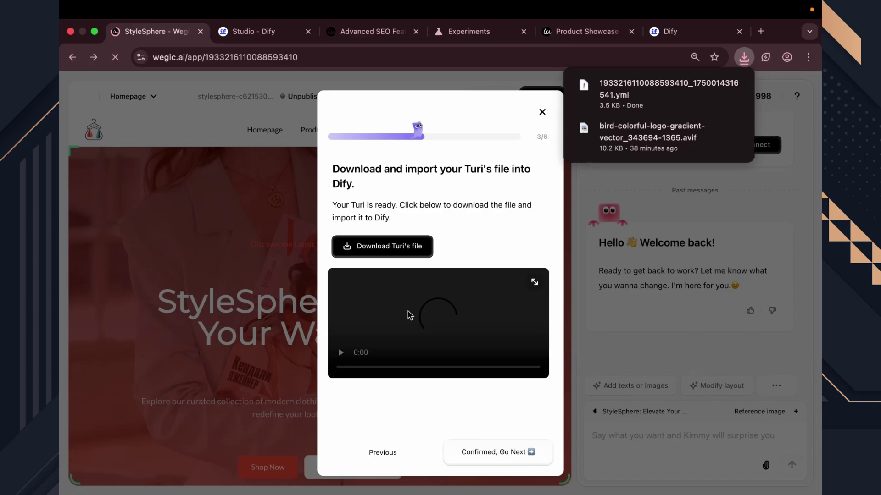
left_click(394, 250)
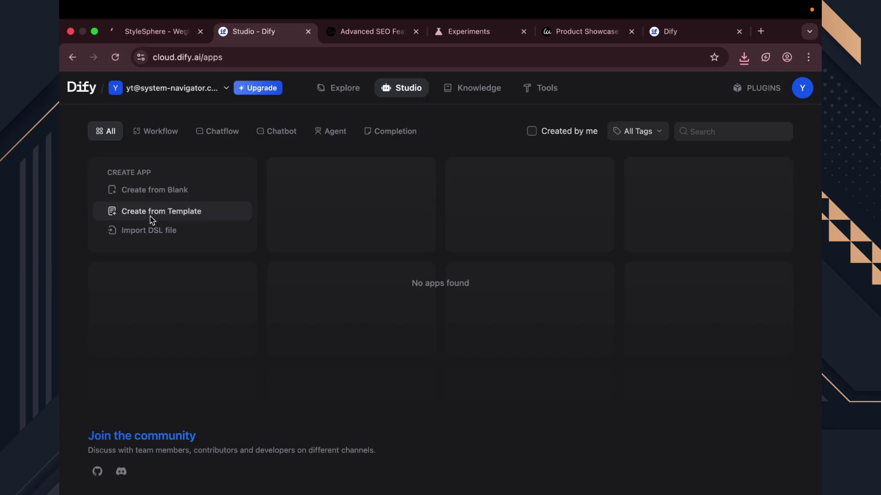
- Import the downloaded Turi yml DSL file into Dify to create the chatbot app
left_click(149, 234)
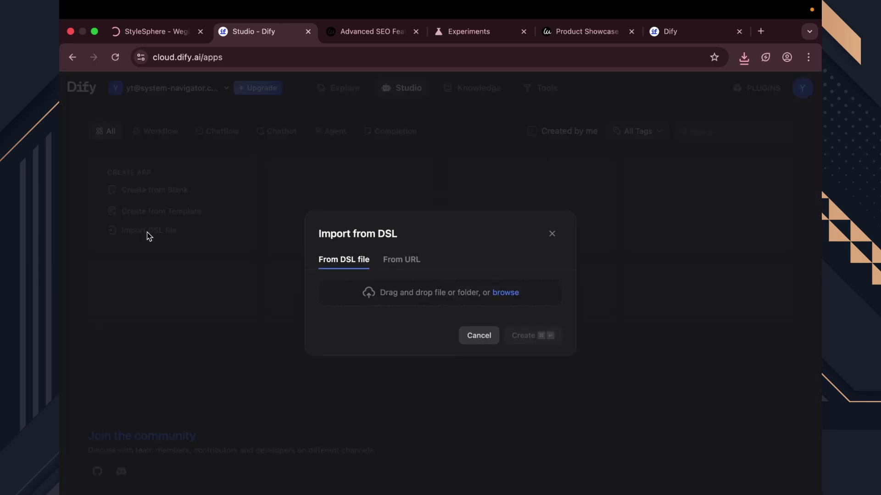
left_click(503, 292)
double_click(409, 226)
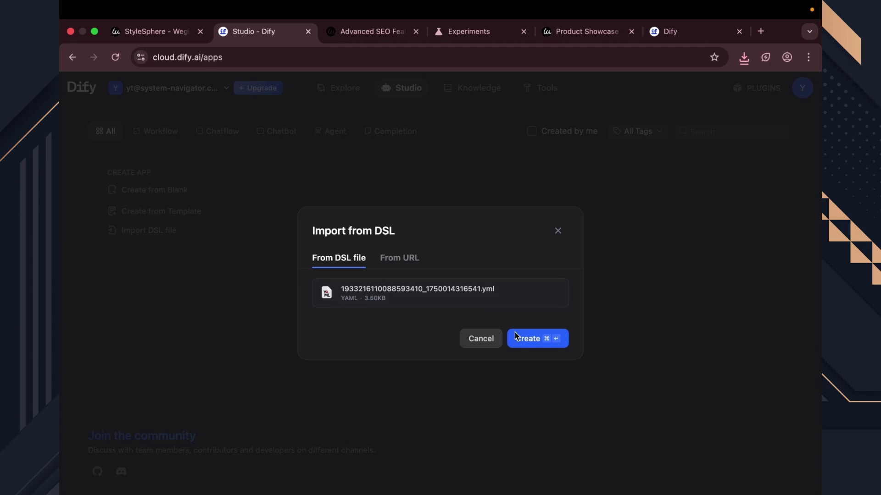
left_click(516, 339)
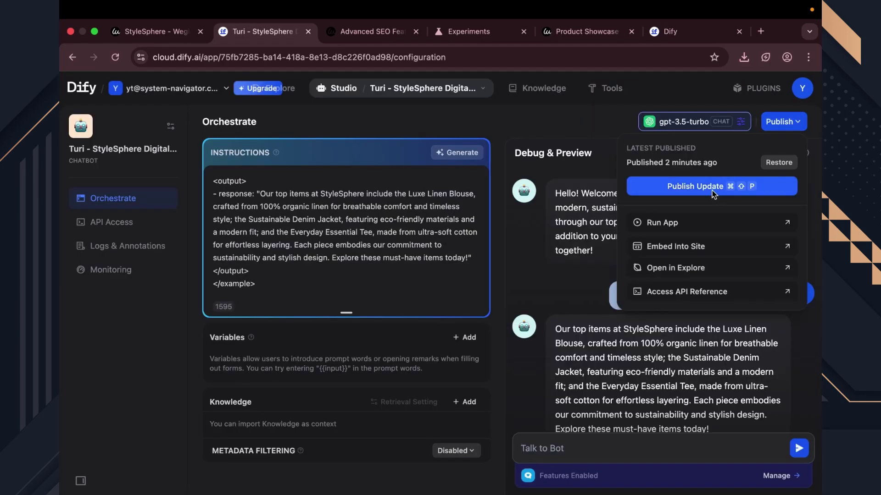
- Publish the Turi chatbot, copy its iframe embed code, and return to the StyleSphere editor
left_click(712, 186)
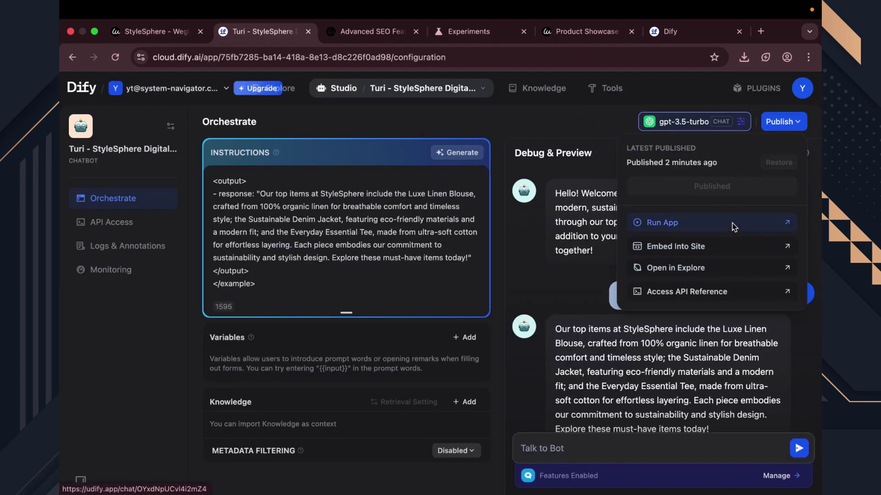
left_click(729, 249)
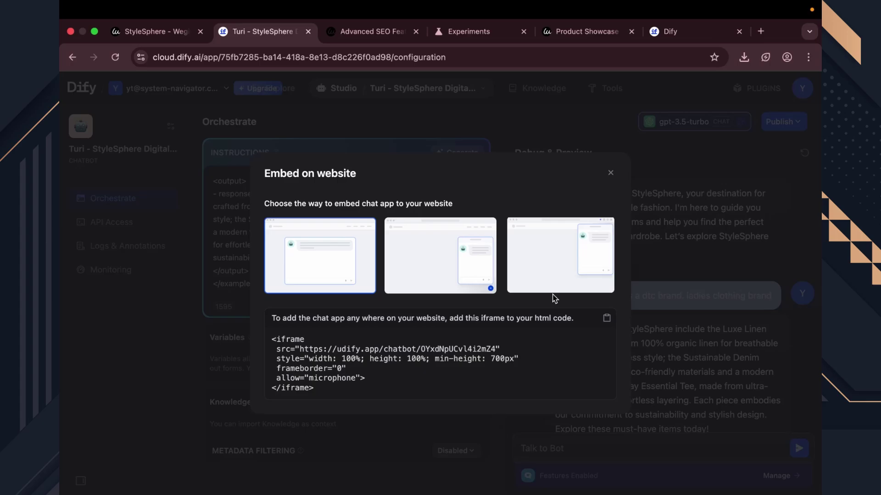
left_click(606, 319)
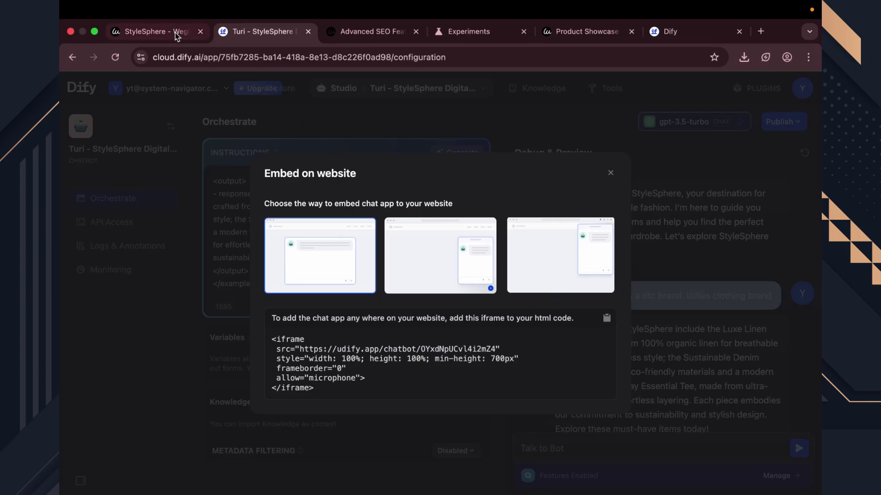
left_click(166, 32)
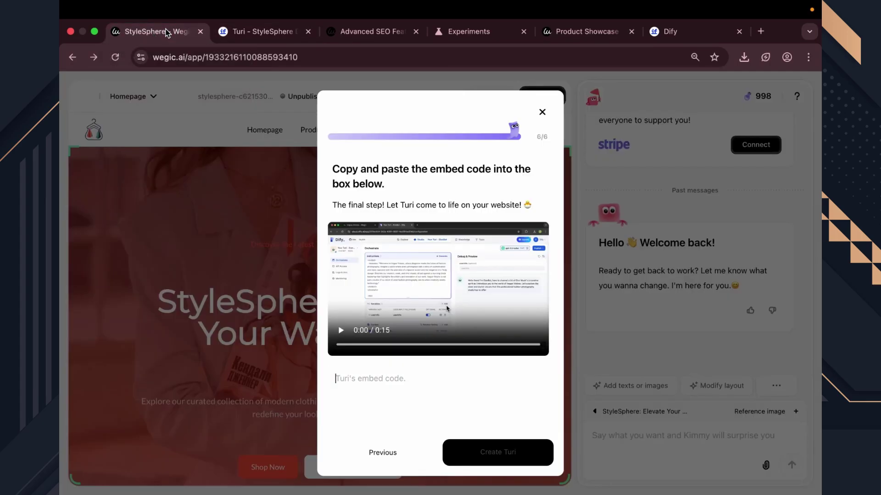
- Paste the Dify iframe embed code and create the Turi assistant from it
right_click(370, 385)
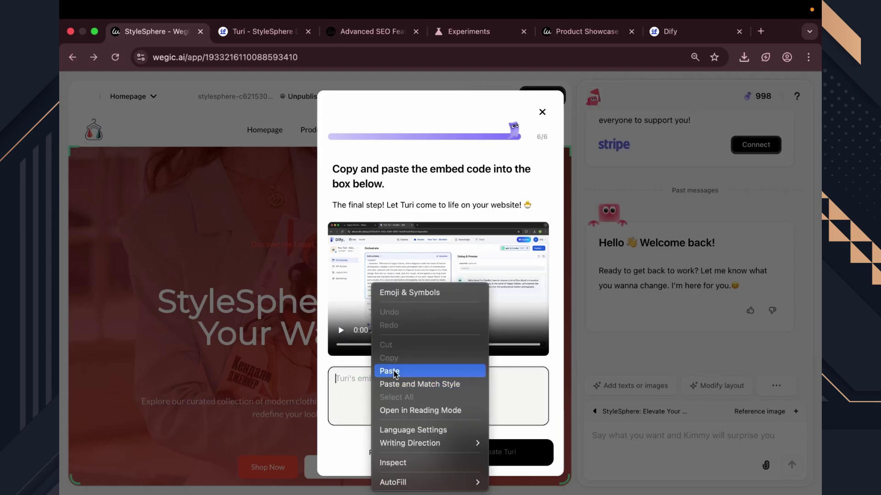
left_click(394, 372)
left_click(492, 452)
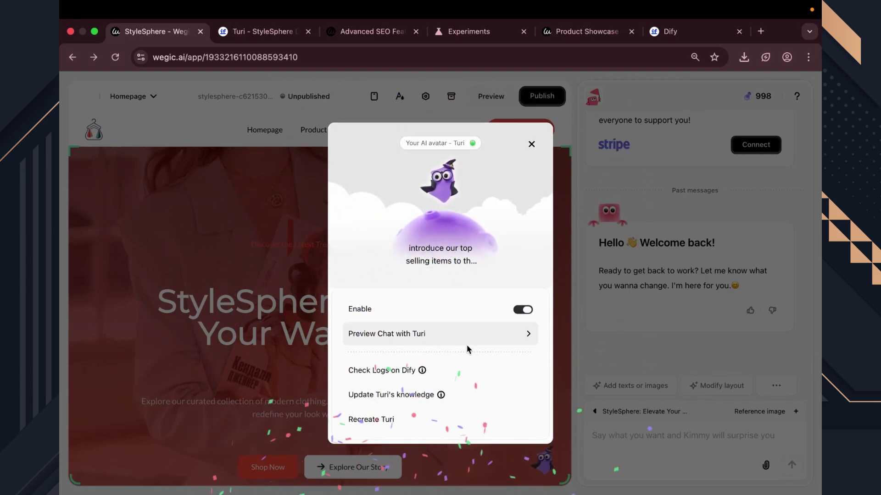
- Preview the site and ask Turi 'what are the new styles you have', then exit the preview
left_click(441, 335)
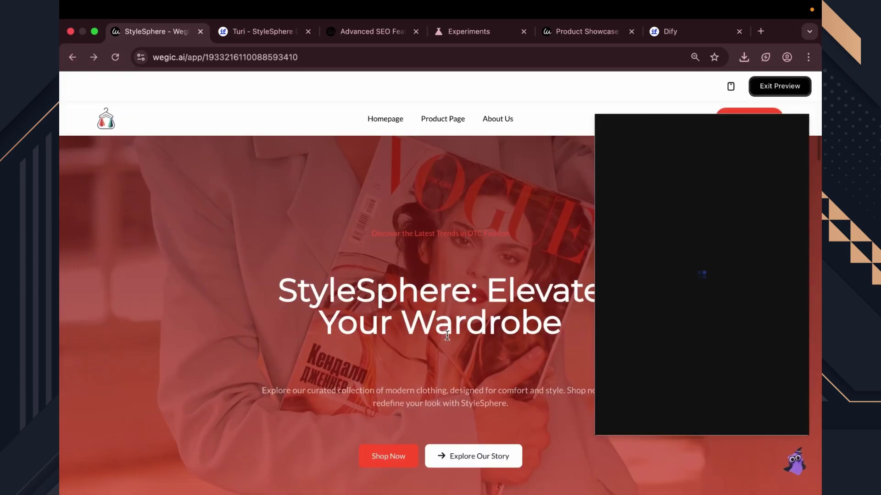
type("what are")
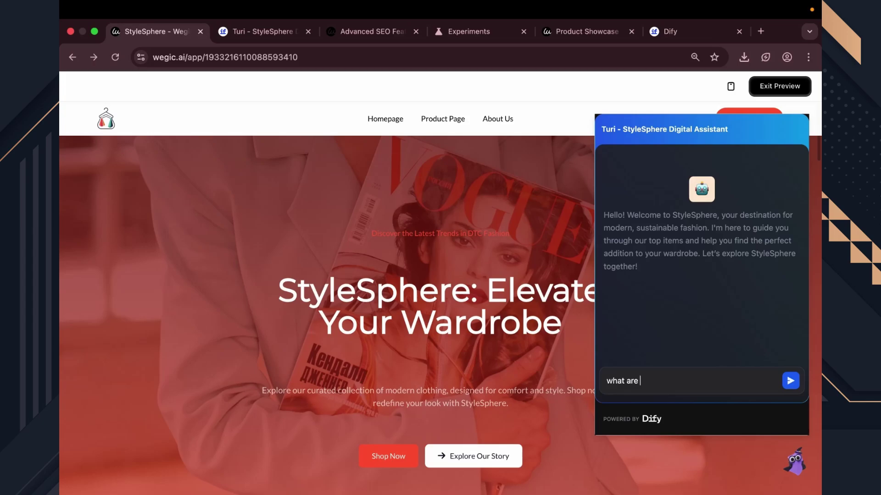
type(" the new styles you have")
key("Return")
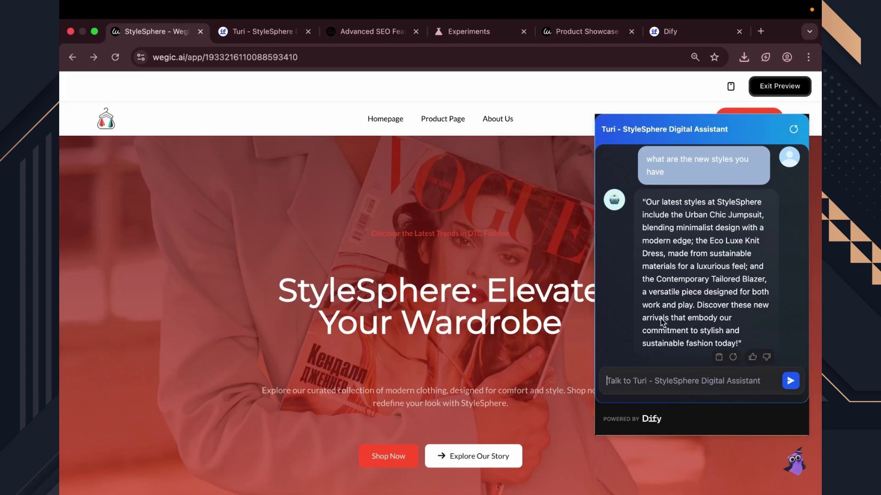
left_click(779, 86)
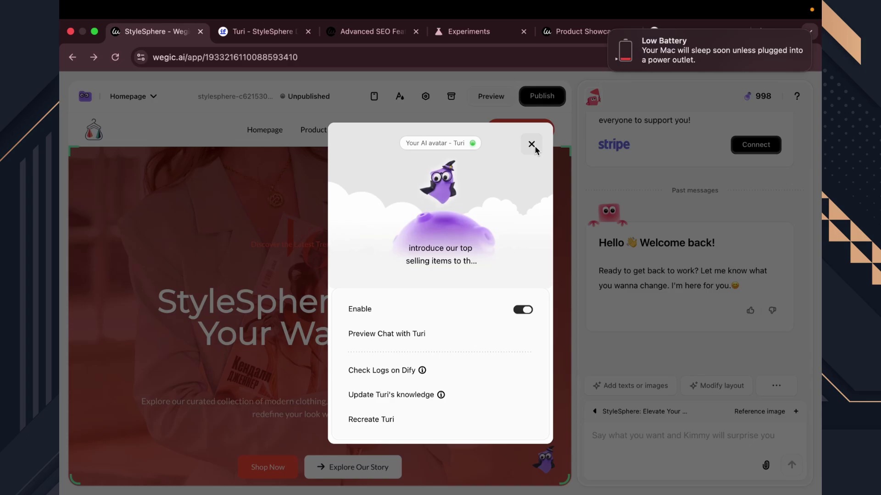
left_click(531, 144)
- Publish StyleSphere to its wegic.app subdomain and copy the live link
left_click(542, 95)
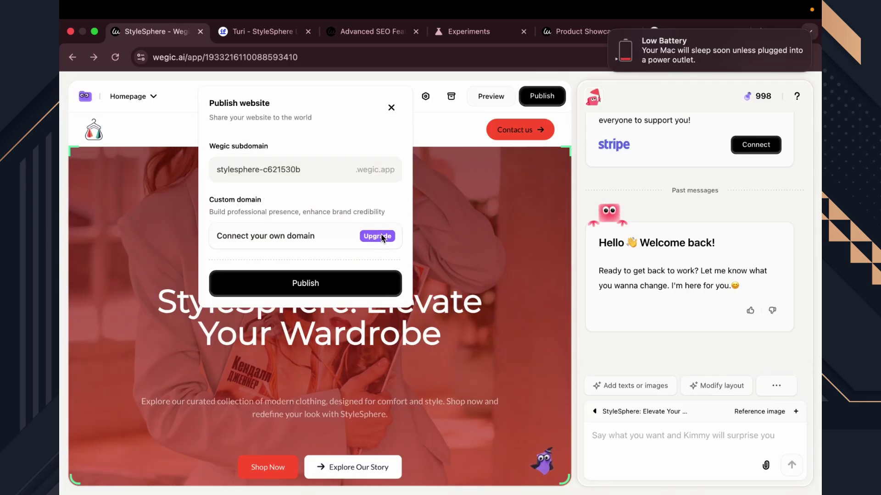
left_click(326, 282)
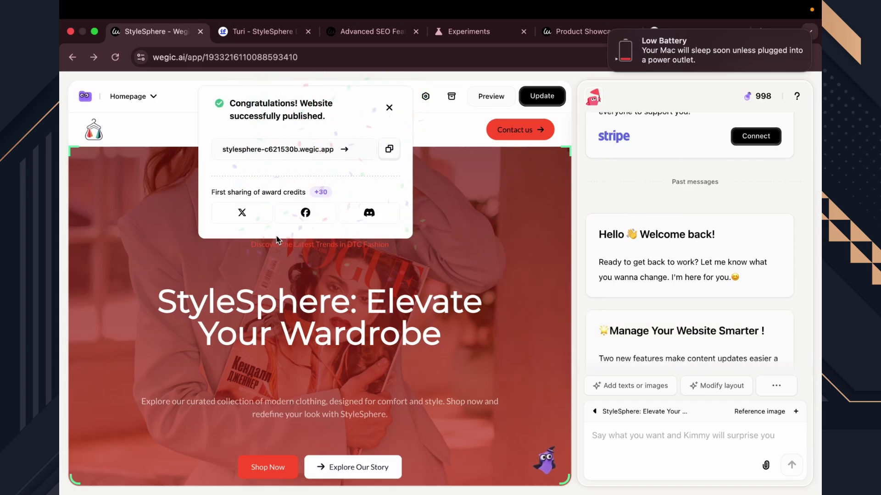
left_click(391, 156)
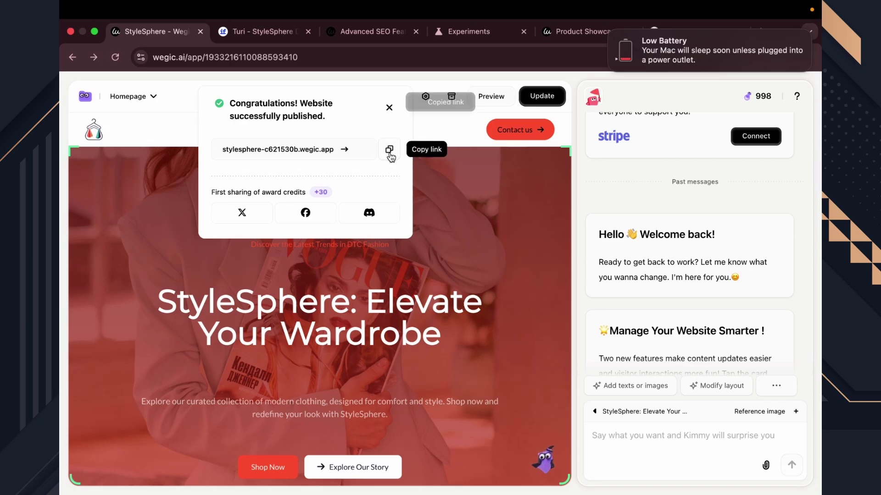
- On the live site, go to Featured Styles and start checkout for the Casual T-Shirt
left_click(345, 150)
scroll(439, 235, "down", 7)
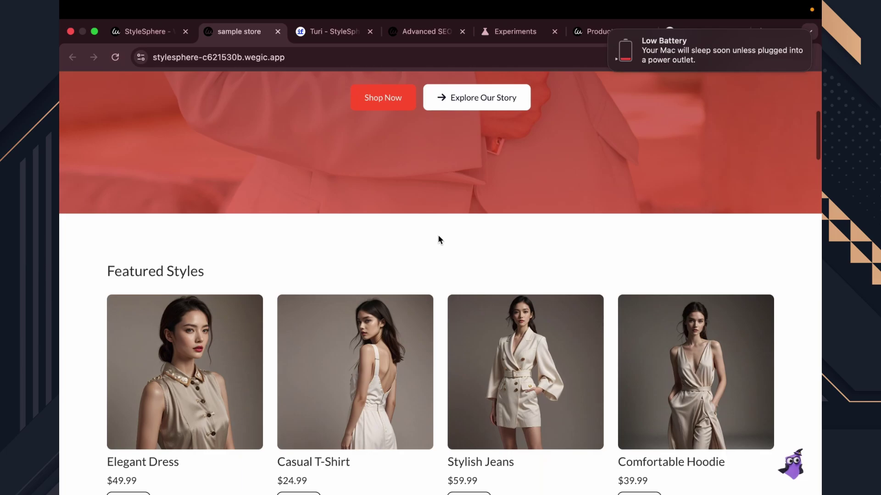
scroll(437, 239, "down", 4)
left_click(413, 238)
left_click(540, 418)
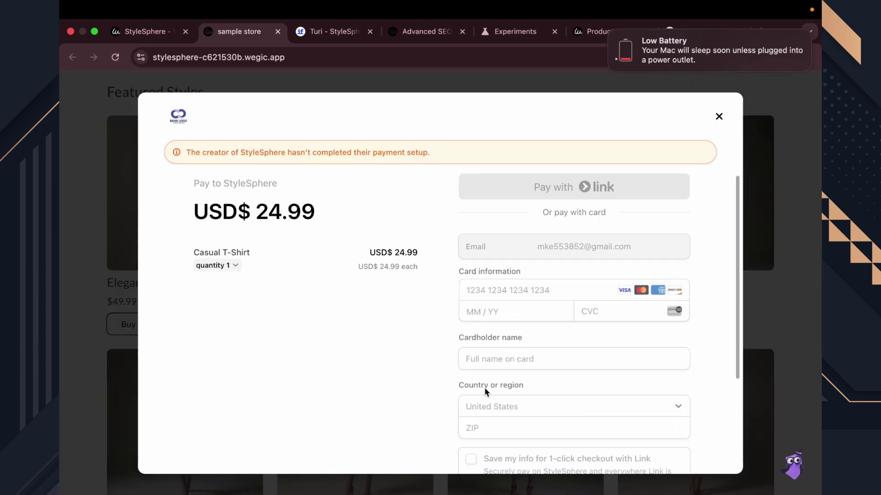
scroll(485, 387, "down", 3)
scroll(485, 388, "up", 3)
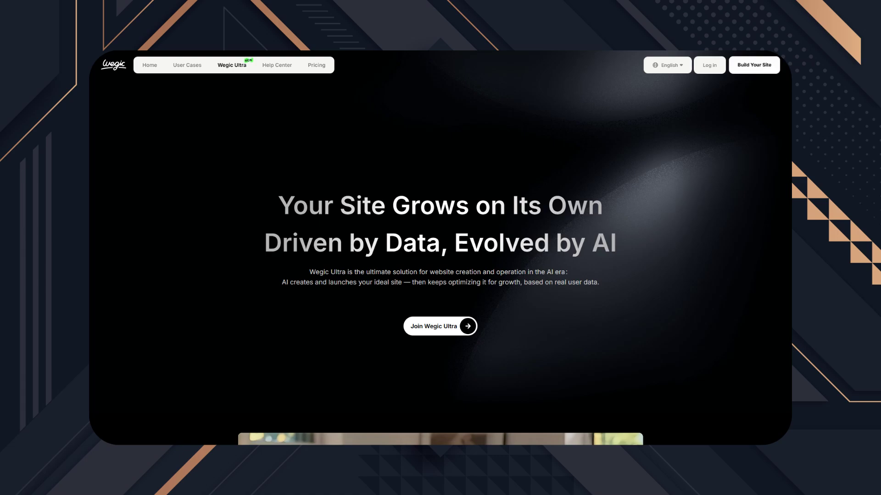
- Scroll the Wegic Ultra homepage past the video and feature cards to 'Content is updated automatically'
scroll(440, 248, "down", 3)
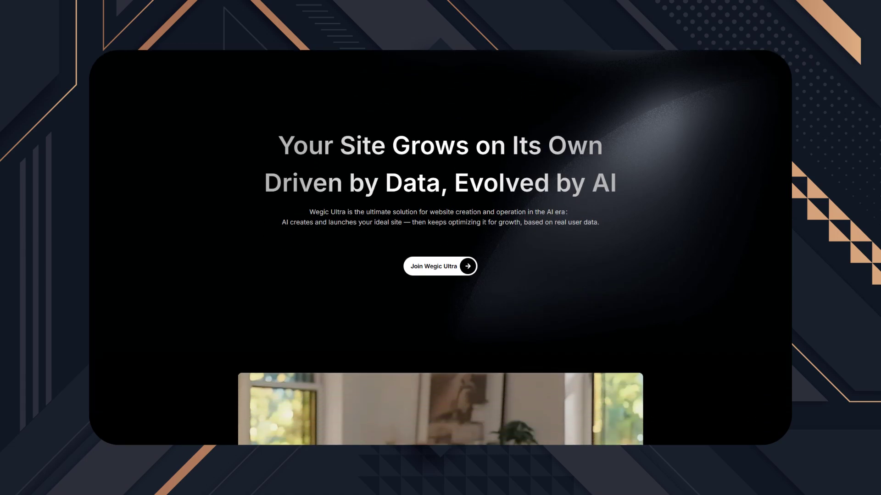
scroll(441, 247, "down", 3)
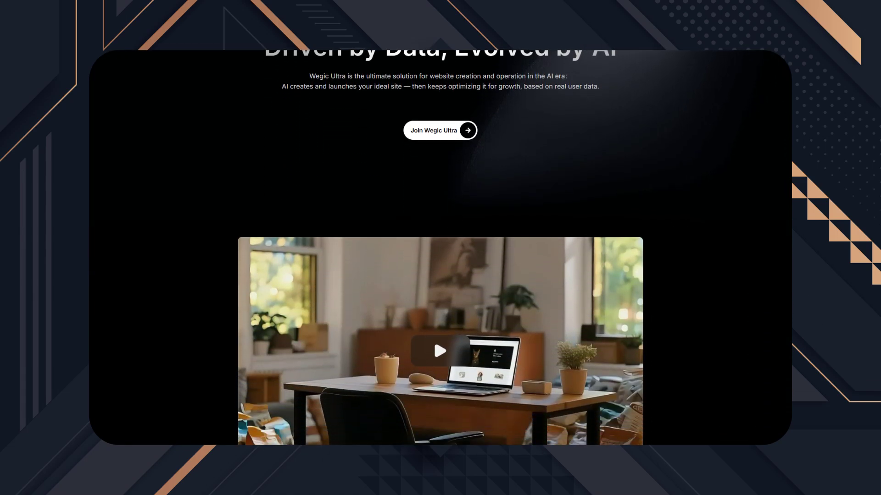
scroll(440, 247, "down", 3)
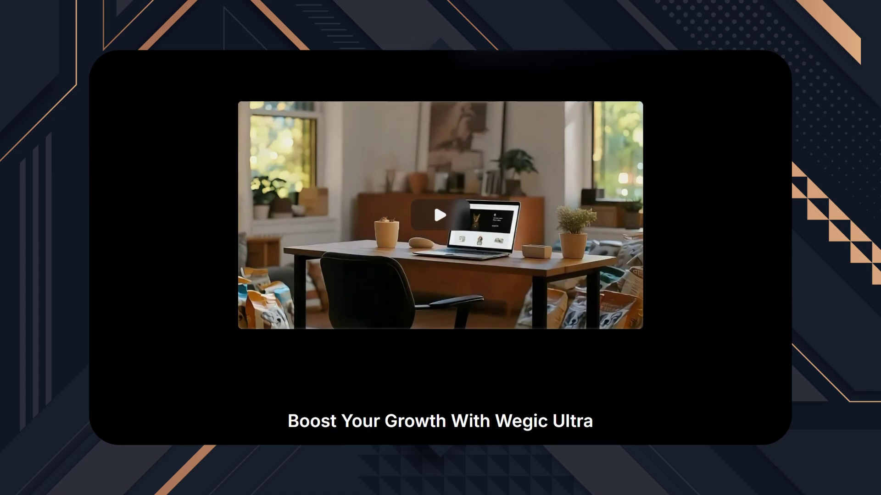
scroll(440, 247, "down", 3)
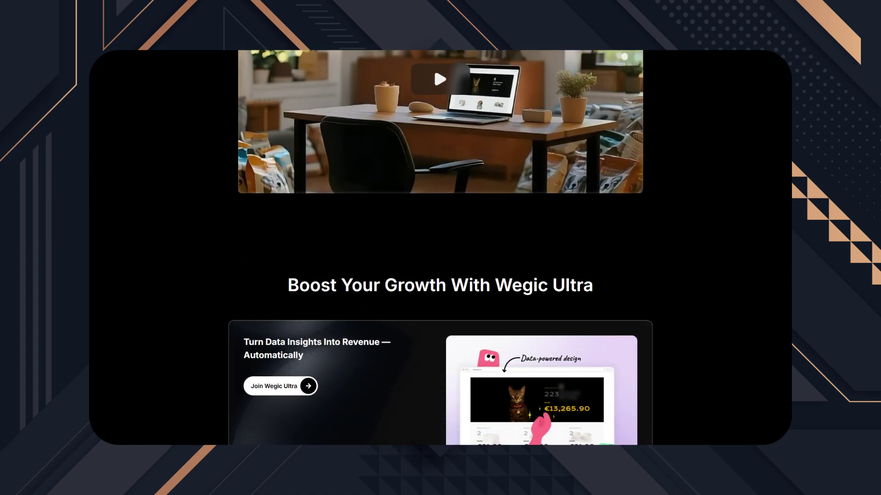
scroll(440, 248, "down", 3)
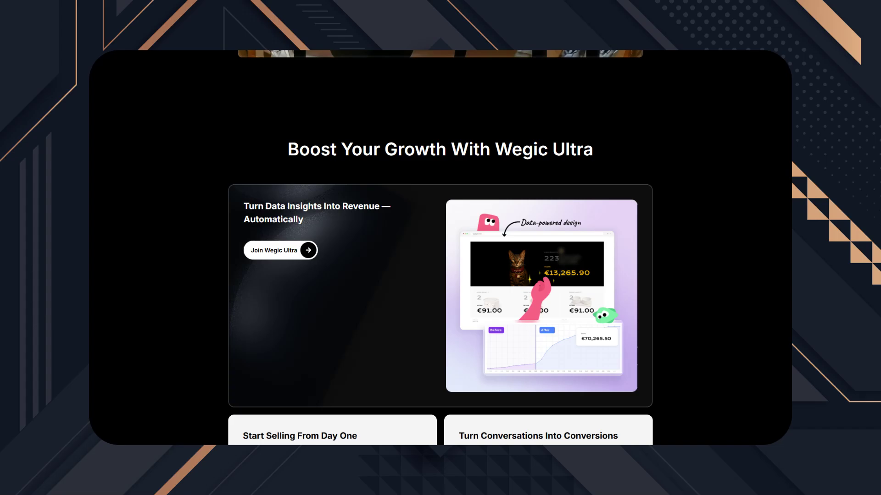
scroll(440, 247, "down", 3)
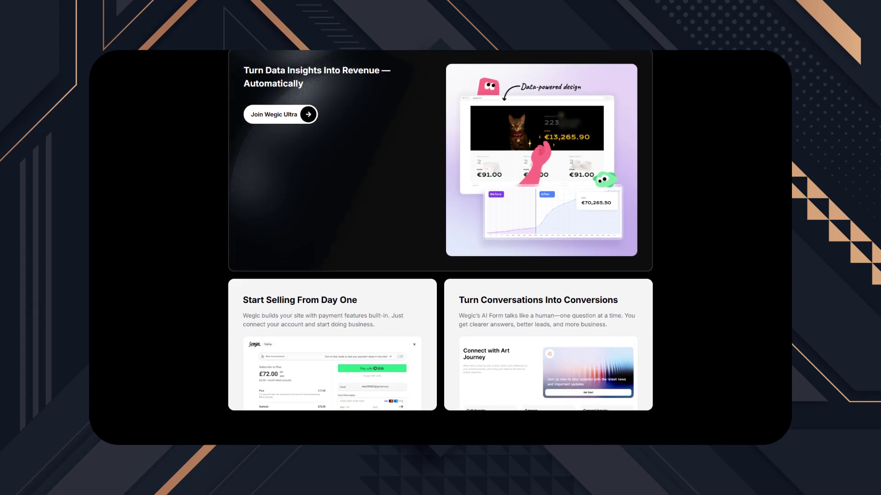
scroll(440, 247, "down", 3)
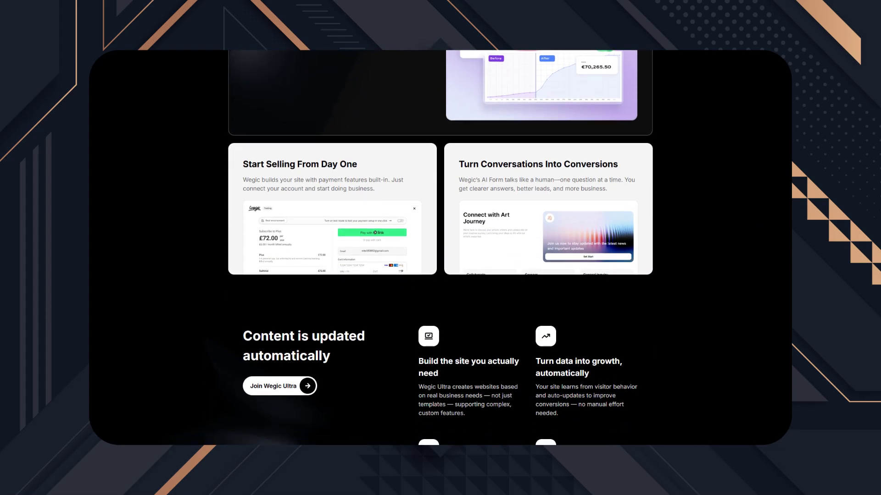
scroll(440, 247, "down", 3)
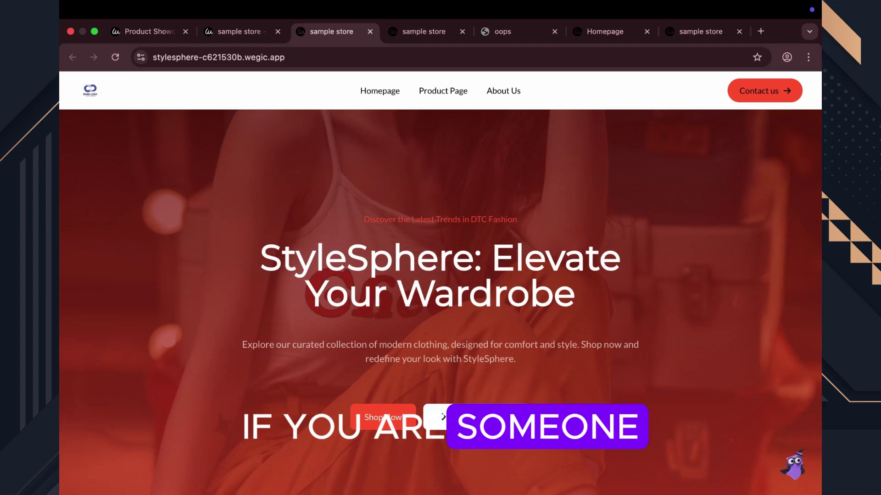
- Browse the StyleSphere store page and send 'hello' to the Turi chatbot
scroll(608, 420, "down", 8)
scroll(608, 420, "down", 15)
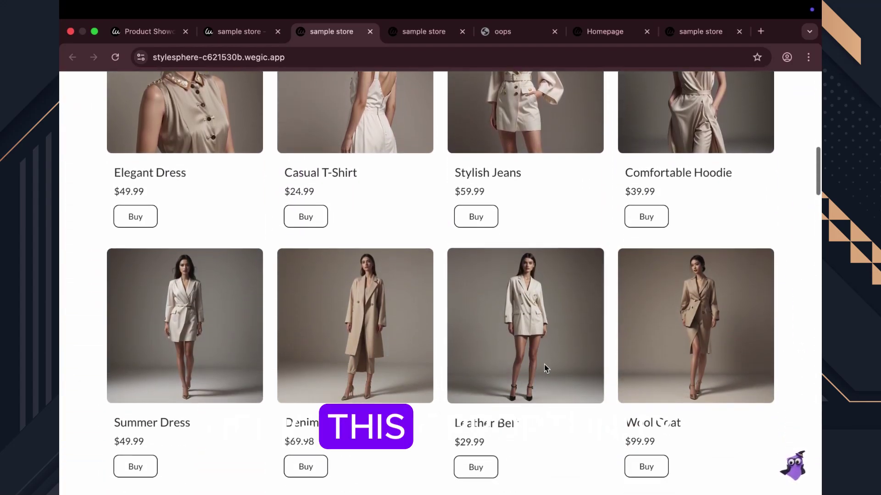
scroll(534, 357, "down", 20)
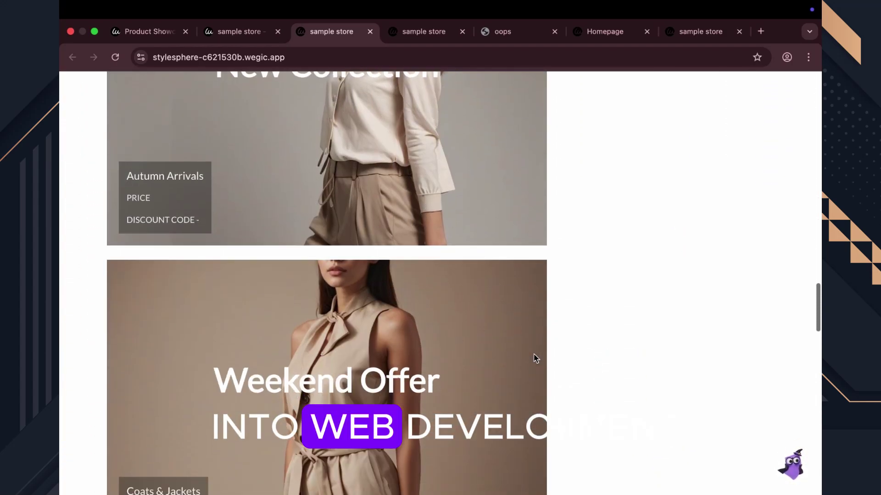
scroll(534, 355, "down", 10)
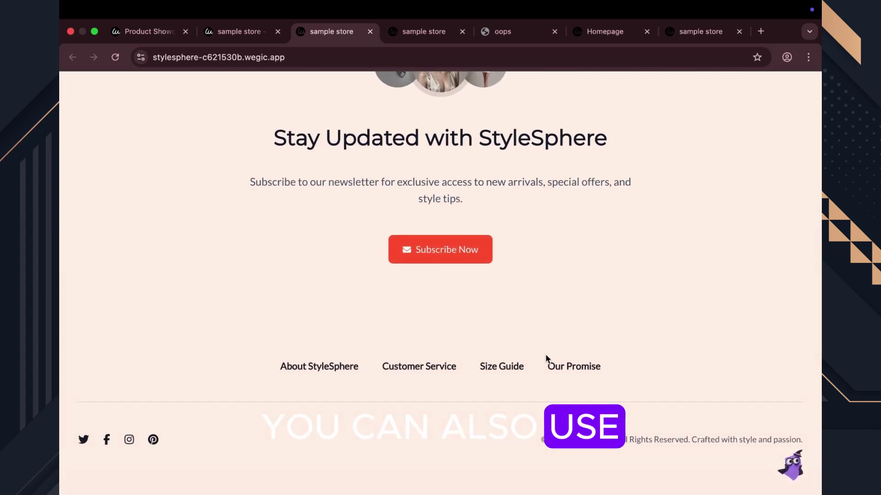
scroll(537, 384, "up", 20)
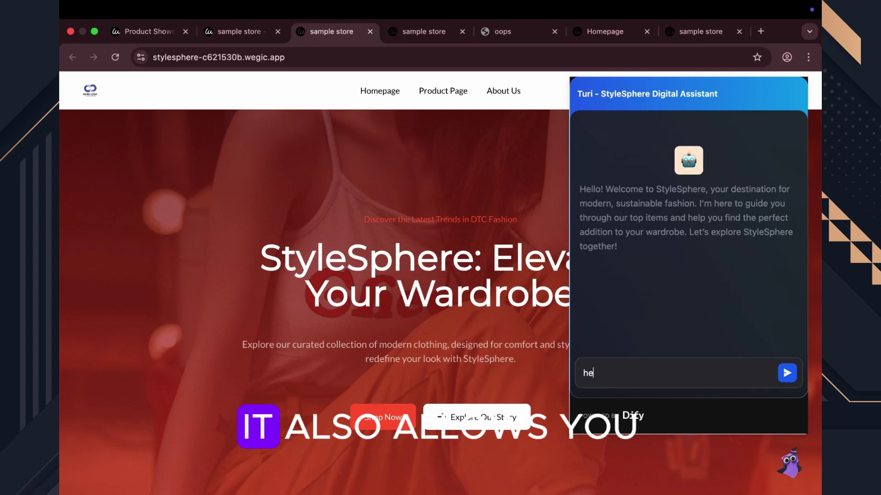
type("llo")
key("Return")
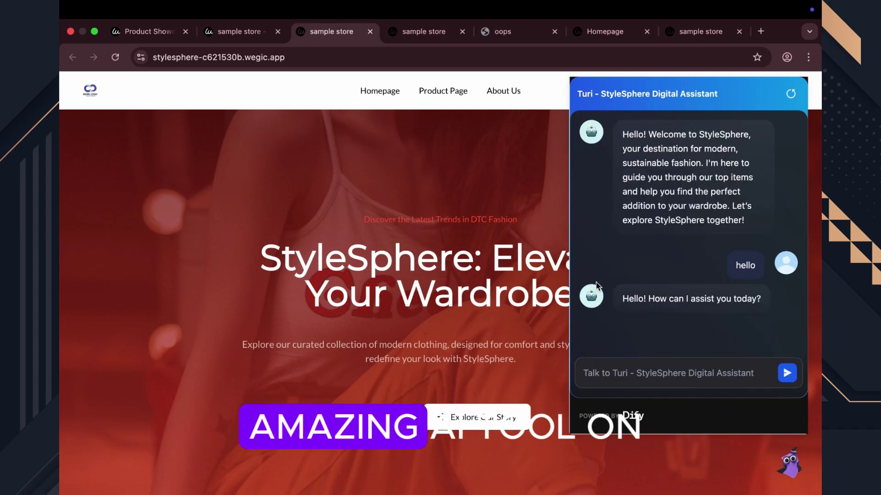
- Close the Turi chat and view the About Us page down to its interior image
left_click(441, 90)
left_click(505, 90)
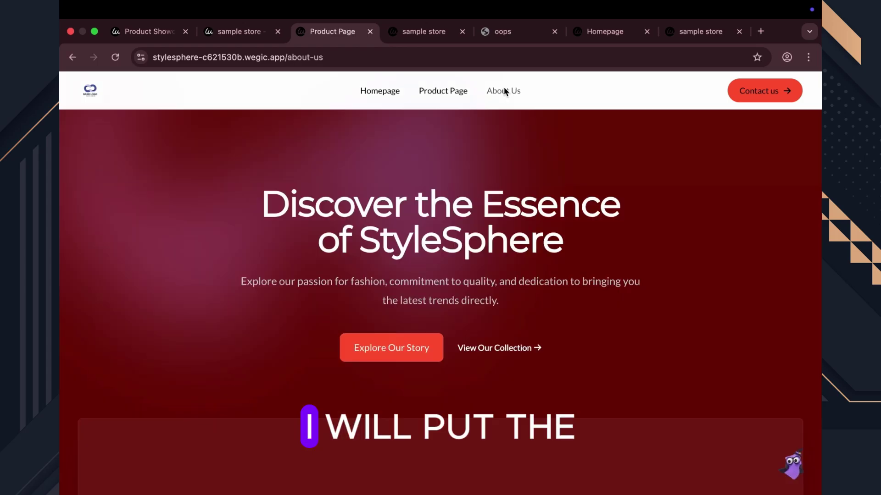
scroll(469, 210, "down", 15)
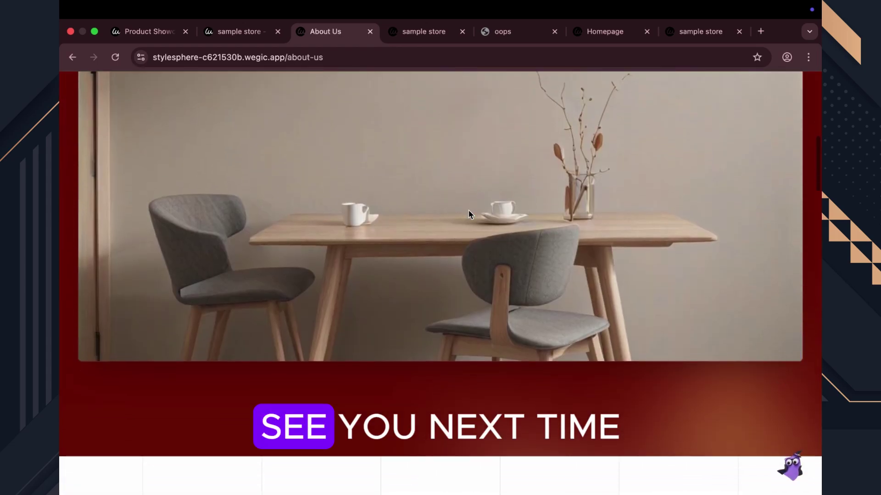